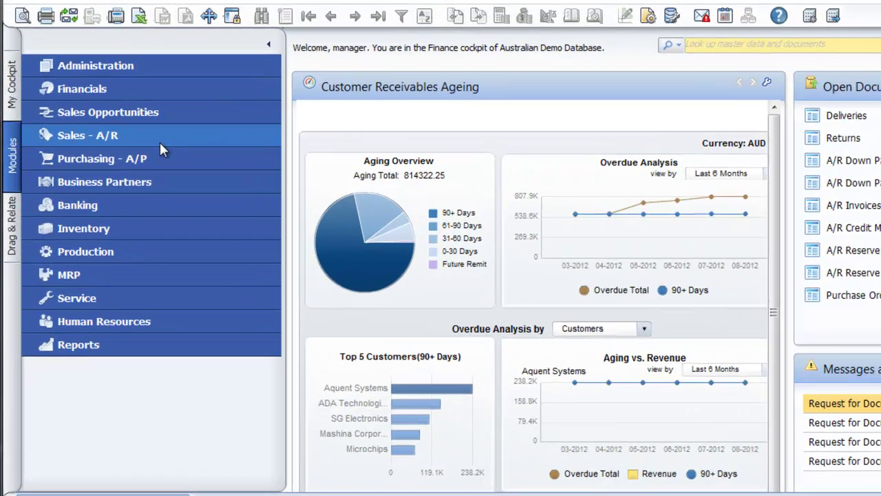
- Expand the Sales - A/R module in the Modules panel to list its documents
left_click(134, 143)
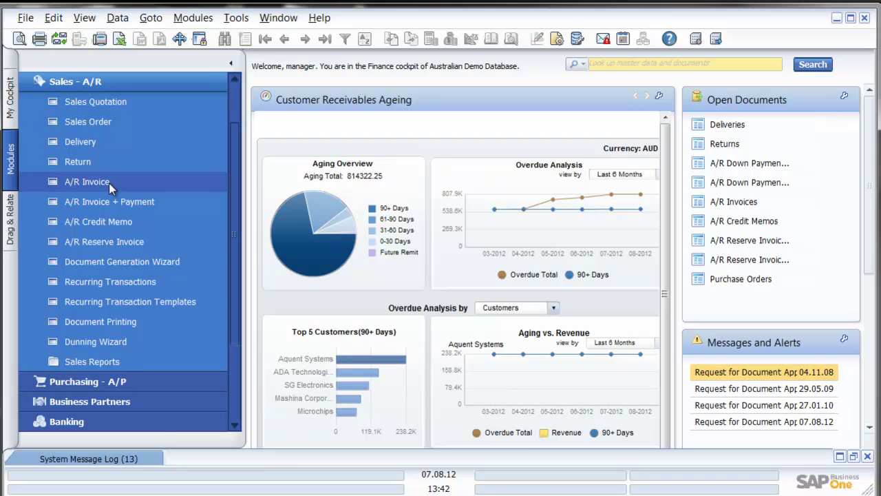
- Start a new sales quotation for Earthshaker Corporation, keeping its first contact person
left_click(139, 101)
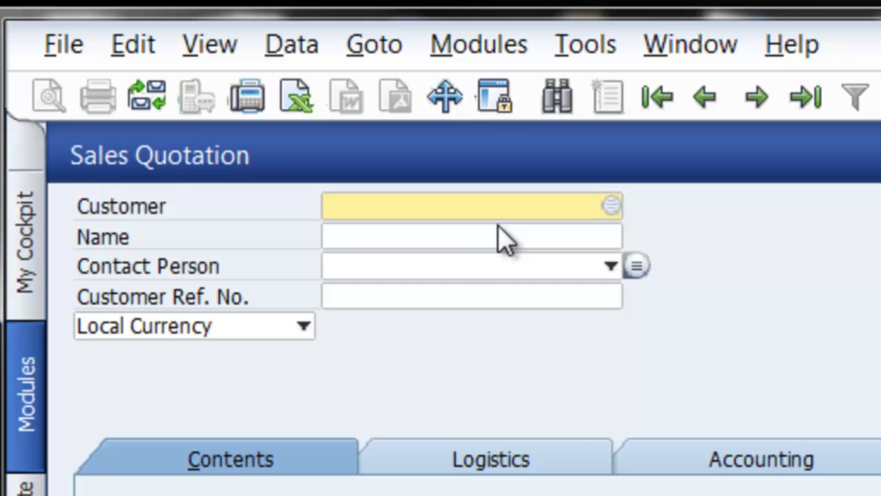
left_click(441, 241)
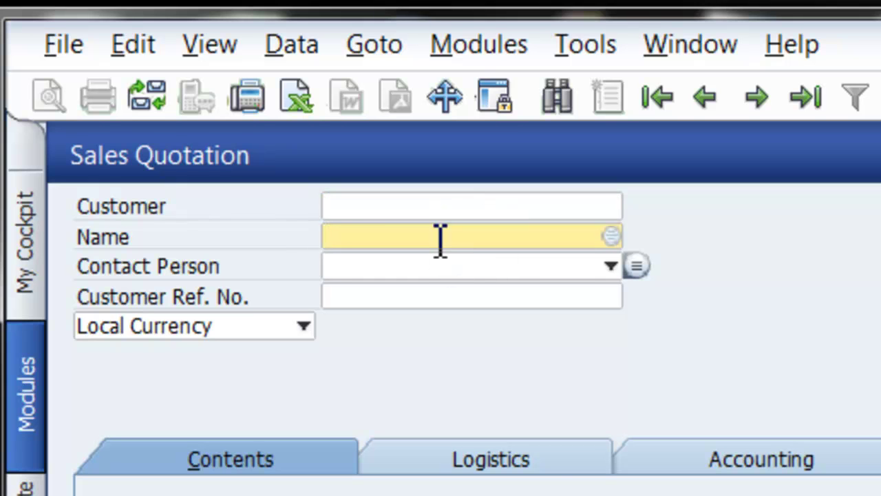
type("ear")
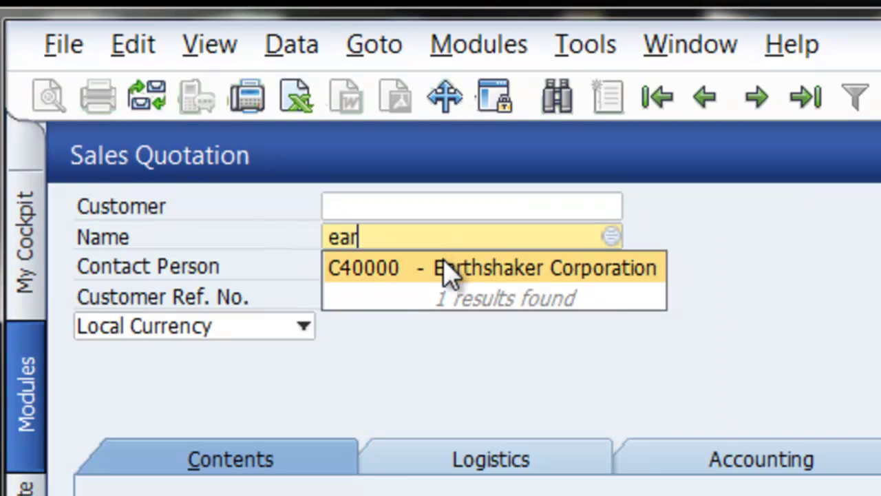
left_click(448, 269)
left_click(448, 270)
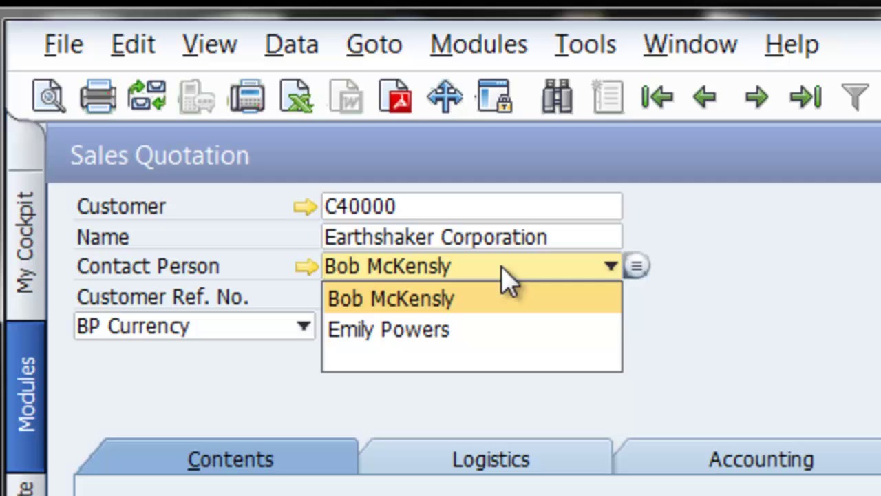
left_click(439, 298)
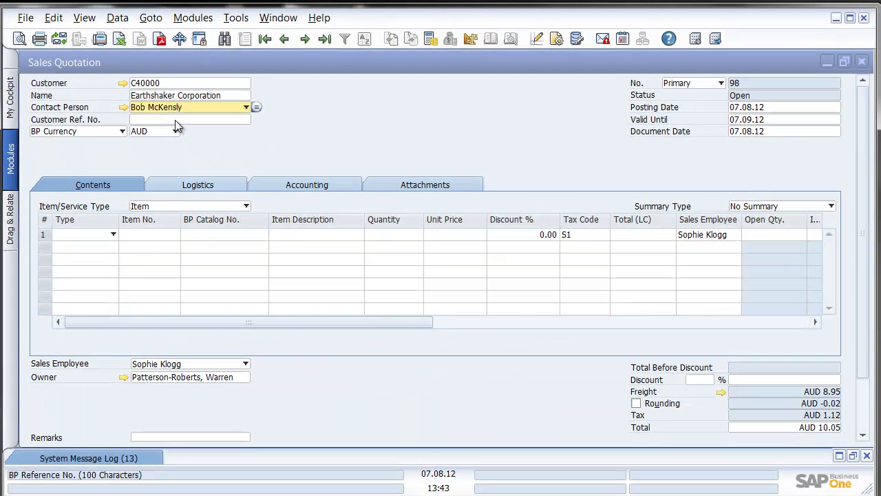
- Enter customer reference REF 1221 and set Valid Until to 14.09.12
left_click(440, 299)
type("REF ")
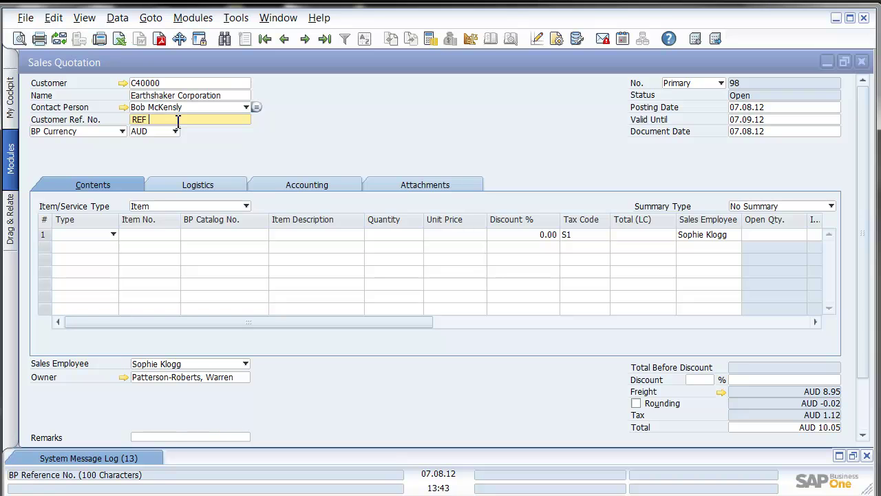
type("1221")
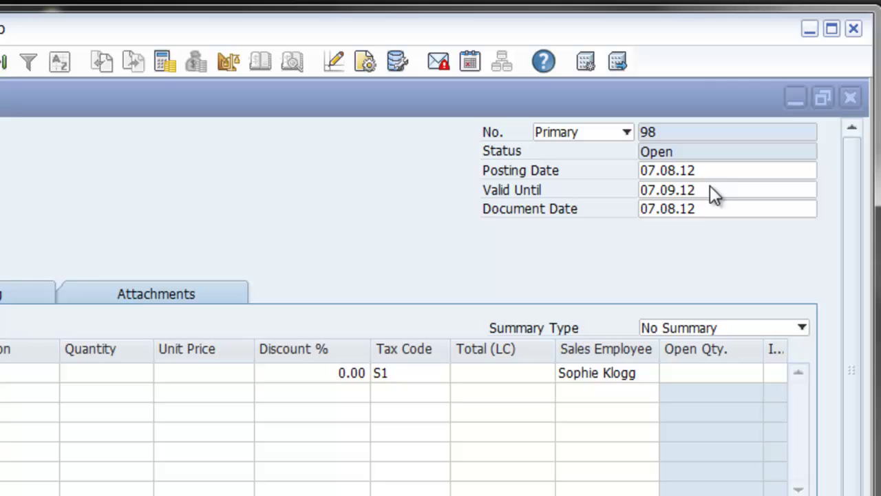
left_click(761, 193)
left_click(808, 190)
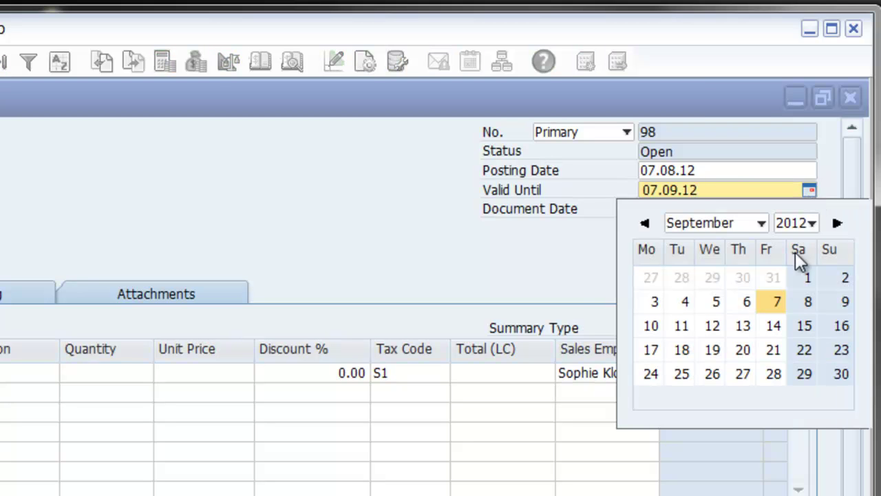
left_click(775, 325)
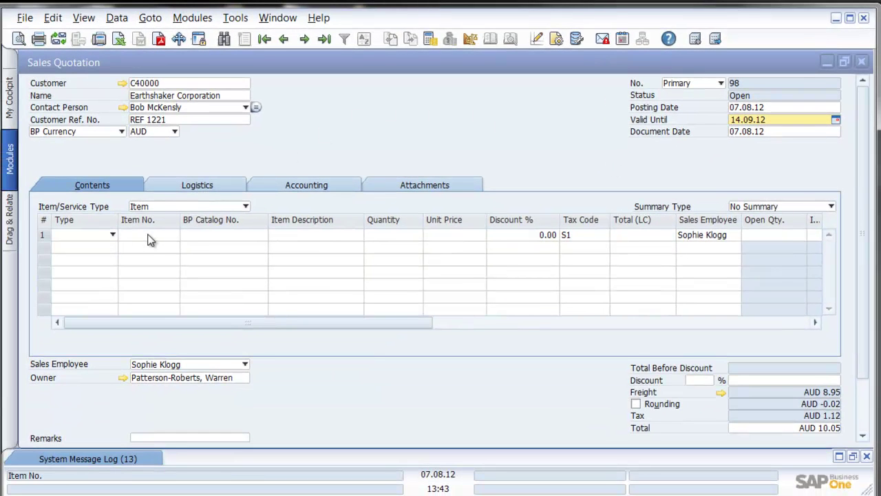
- Add item A00002 IBM Infoprint 1222 as the first line with quantity 12
left_click(282, 234)
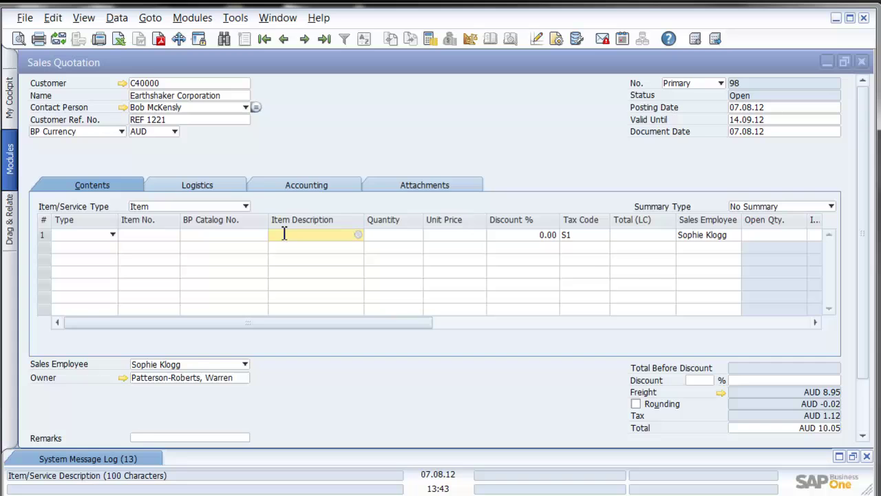
type("ibm")
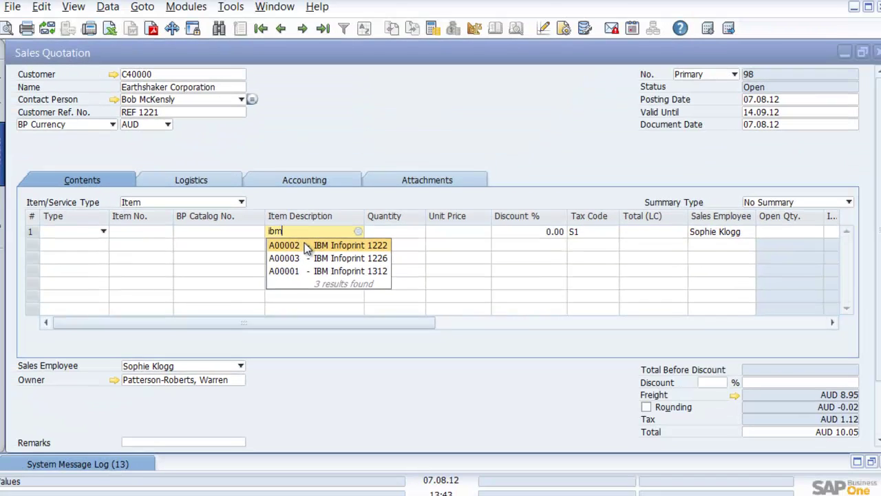
left_click(232, 172)
left_click(391, 234)
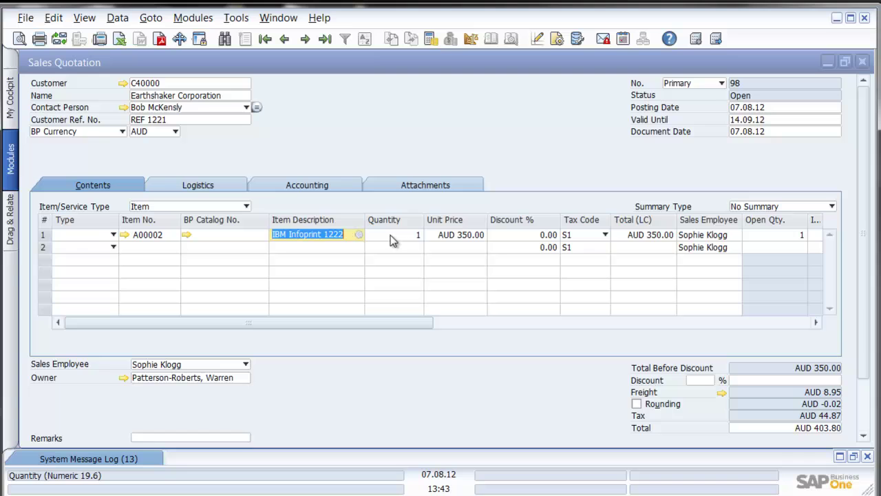
type("12")
key("Tab")
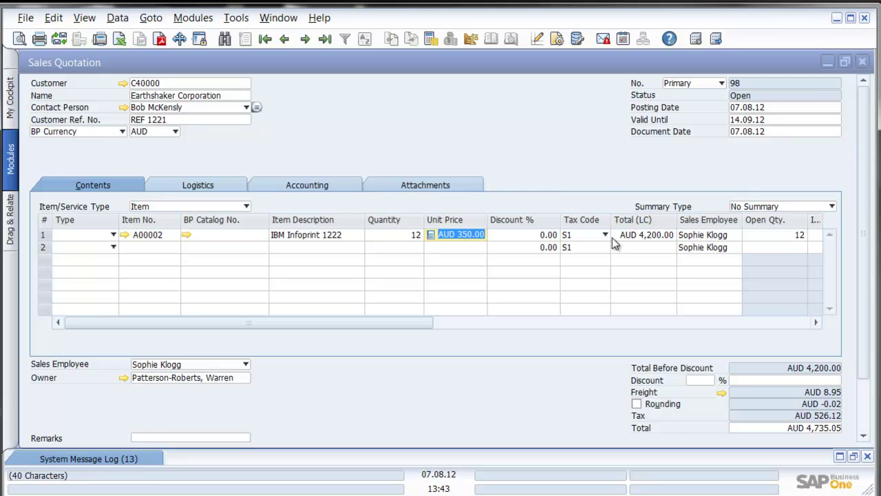
- Make row 2 a text line reading '3 year warranty.'
left_click(103, 248)
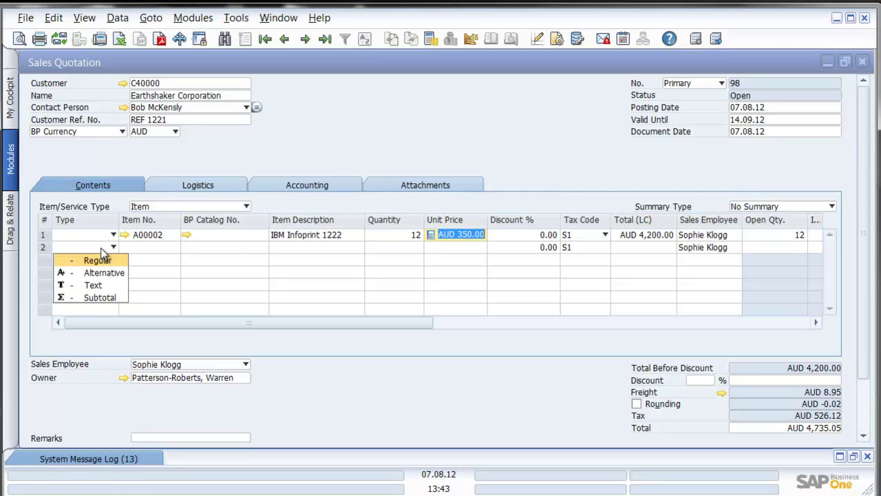
left_click(92, 285)
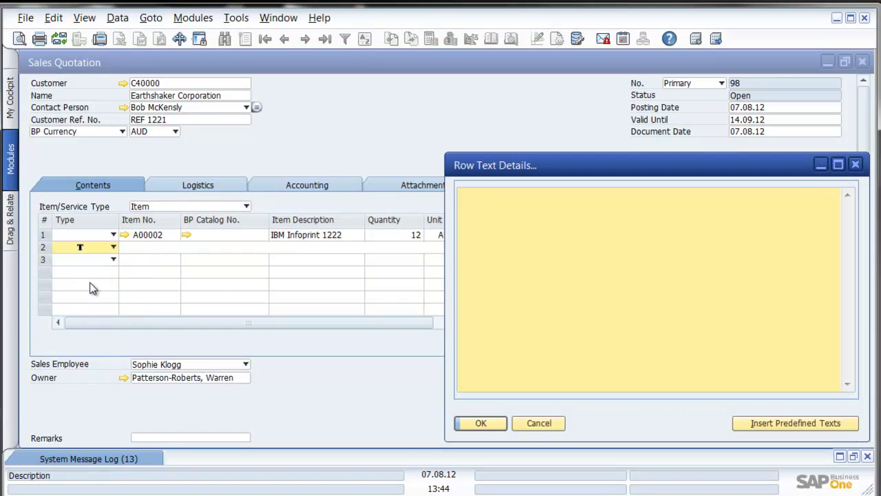
type("3 year warranty.")
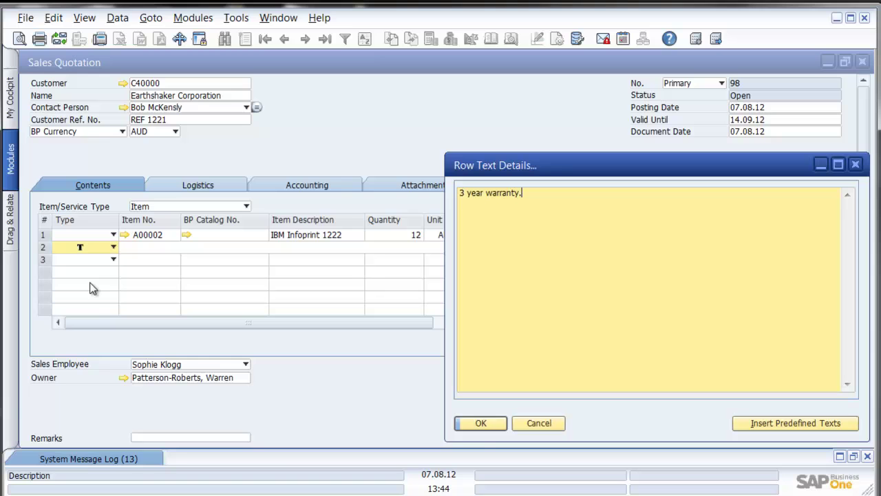
left_click(481, 423)
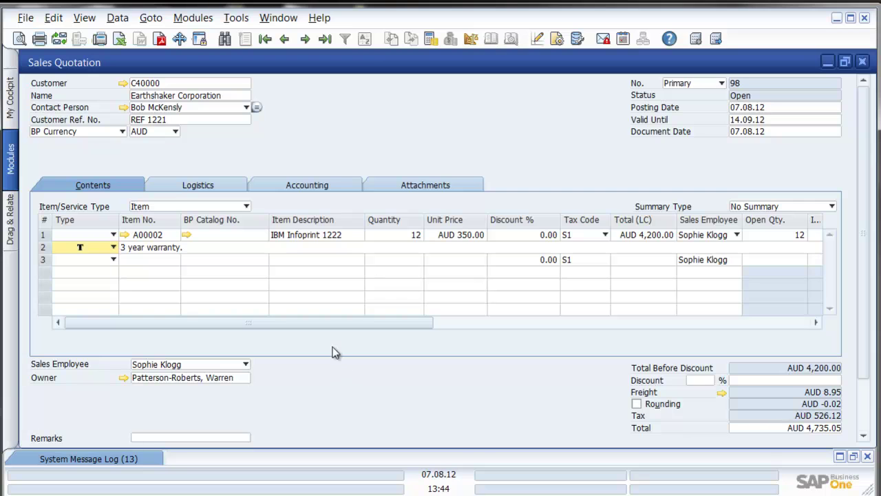
- Scroll the Contents grid sideways to view the stock columns, then back
left_click_drag(328, 328, 480, 330)
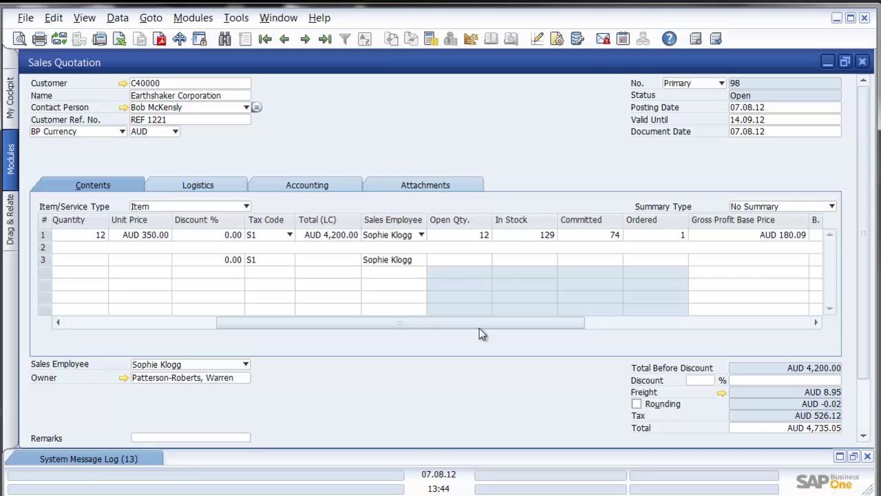
left_click_drag(475, 321, 260, 342)
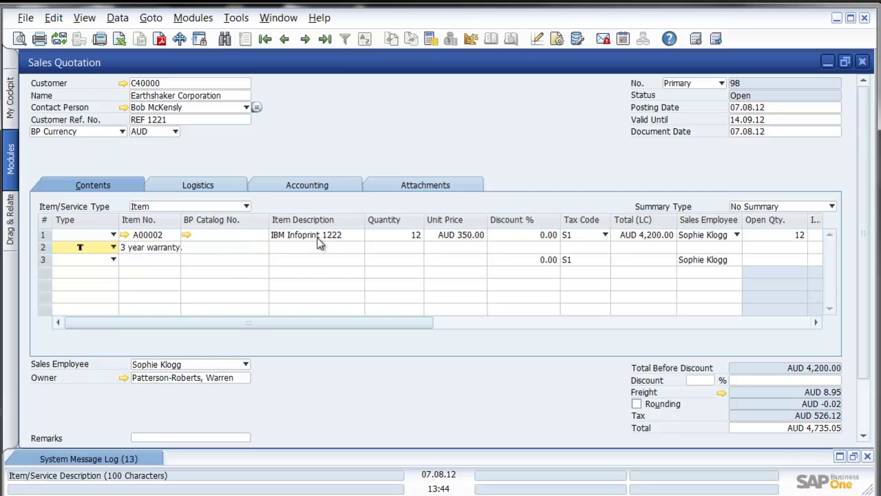
left_click_drag(394, 321, 606, 323)
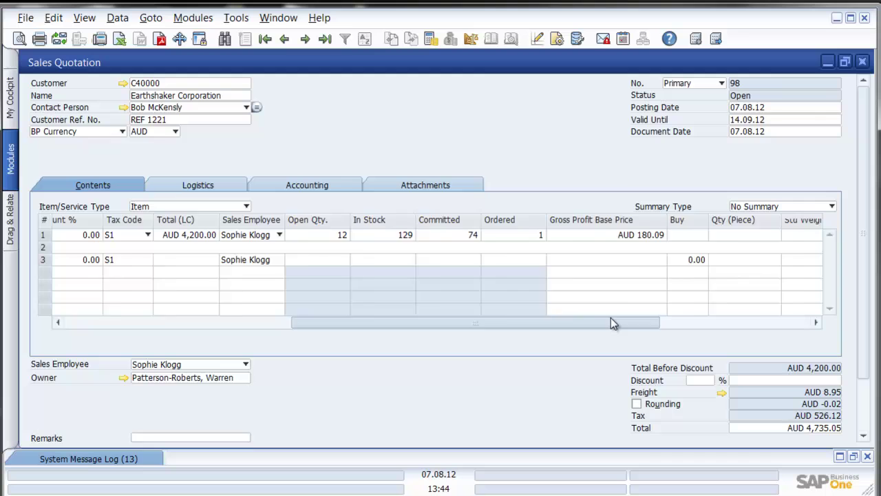
left_click_drag(613, 324, 363, 333)
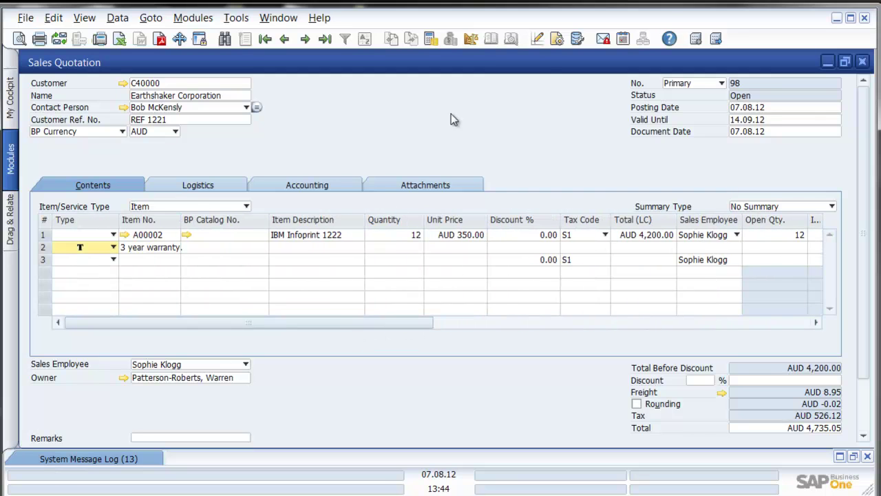
- Make the Comm. % column visible in the quotation's line table via Form Settings
left_click(557, 39)
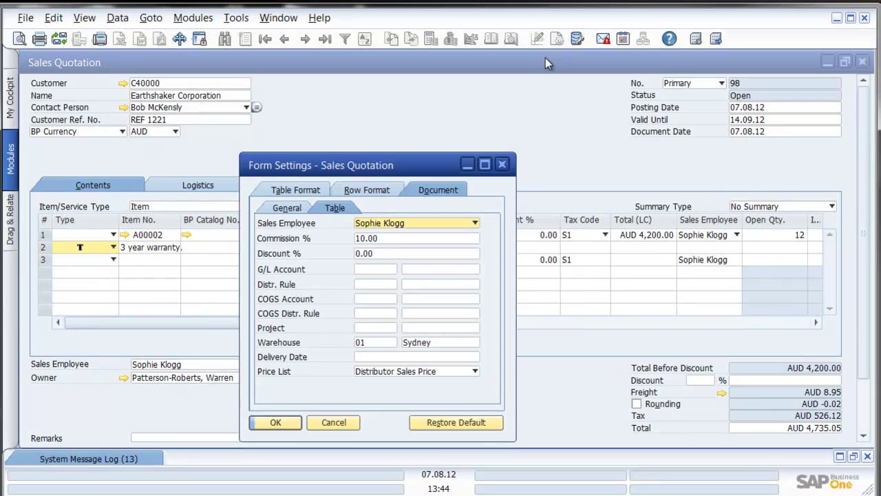
left_click(292, 191)
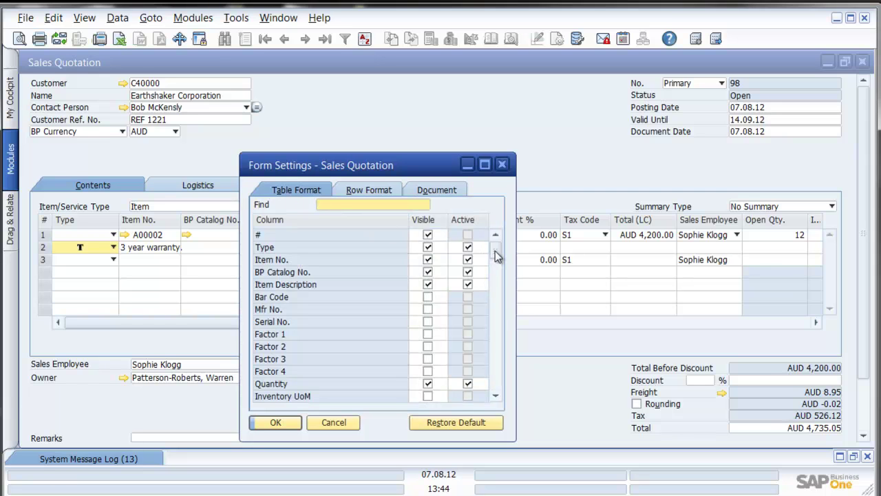
left_click_drag(495, 251, 495, 279)
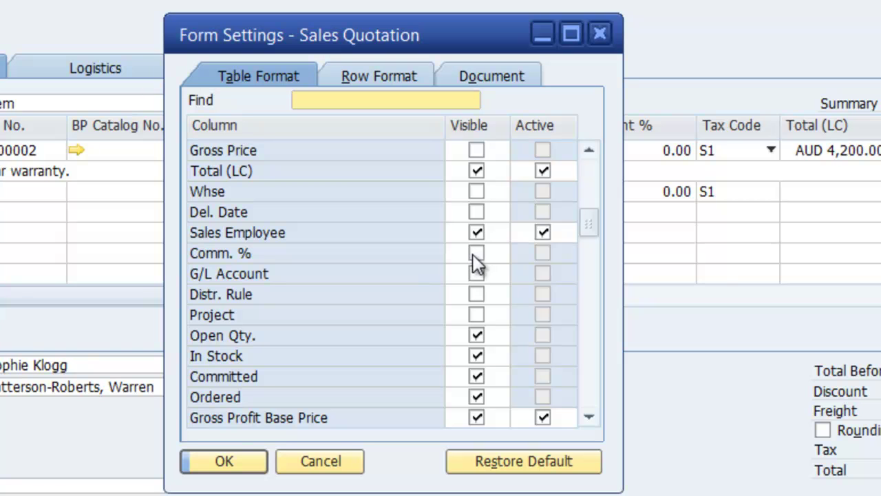
left_click(474, 254)
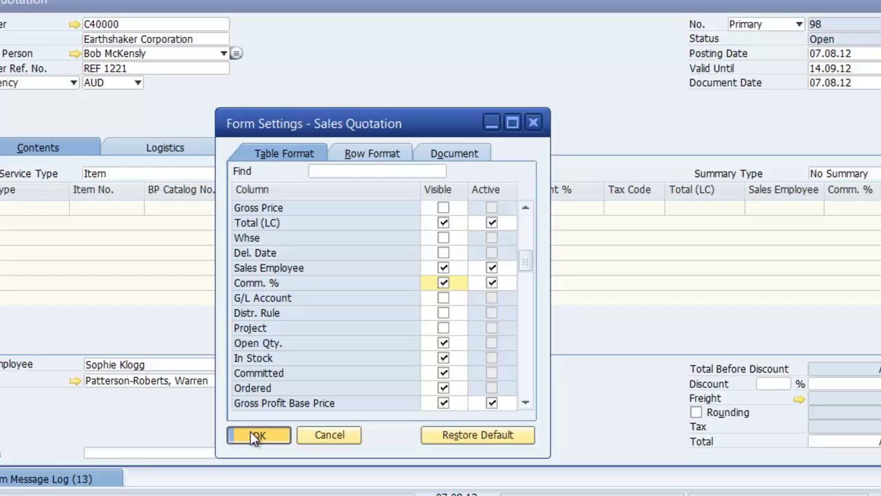
left_click(219, 458)
left_click_drag(308, 322, 377, 322)
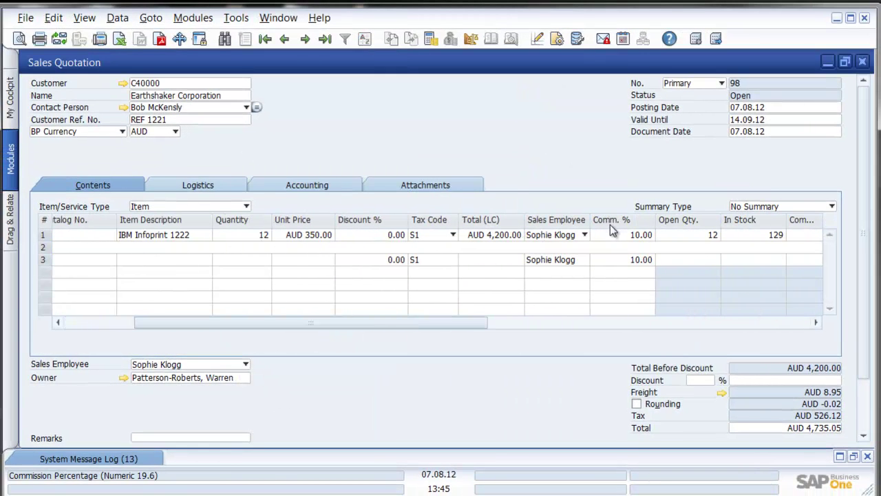
- Add the quotation as number 98 and reload it with the Previous Record arrow
left_click_drag(462, 318, 313, 346)
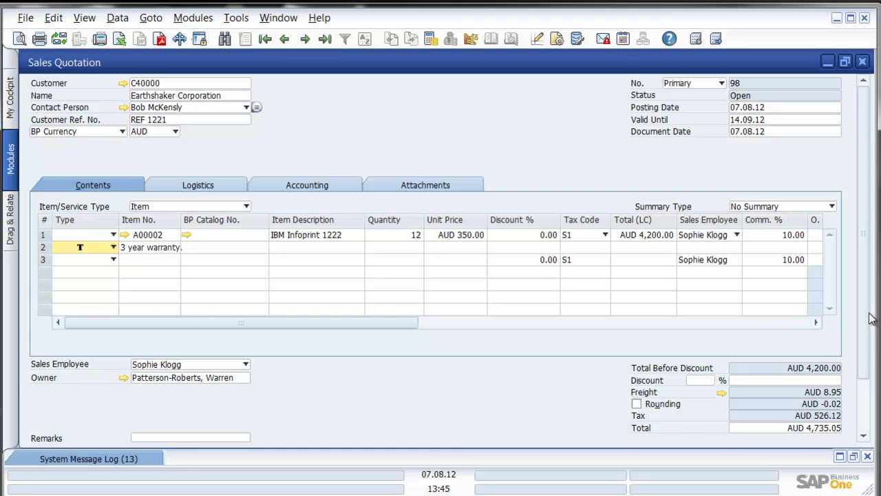
scroll(871, 337, "down", 1)
scroll(871, 344, "down", 1)
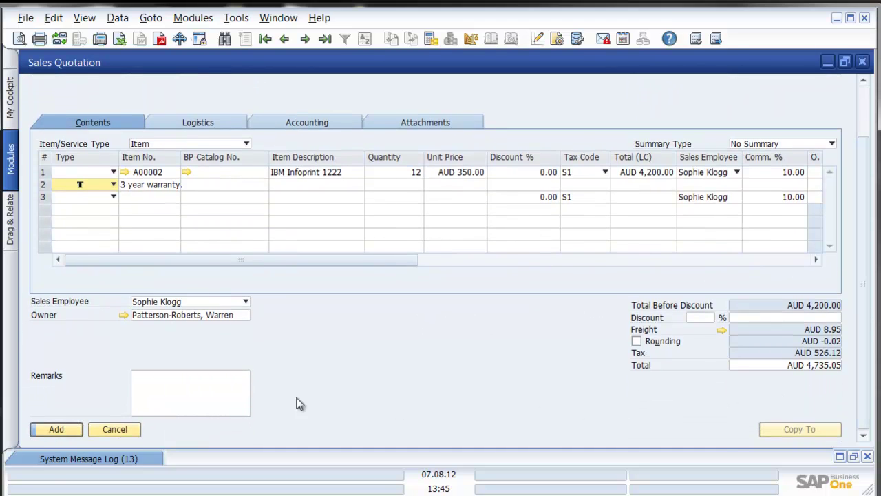
left_click(64, 429)
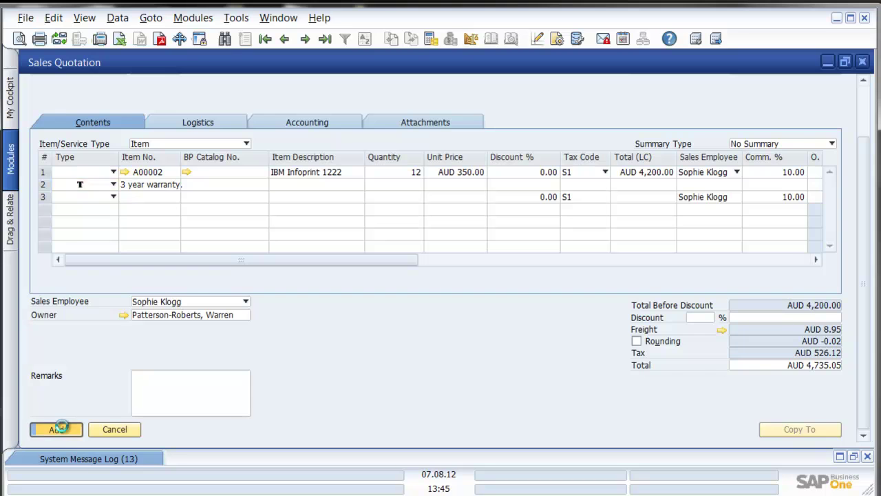
scroll(867, 202, "down", 1)
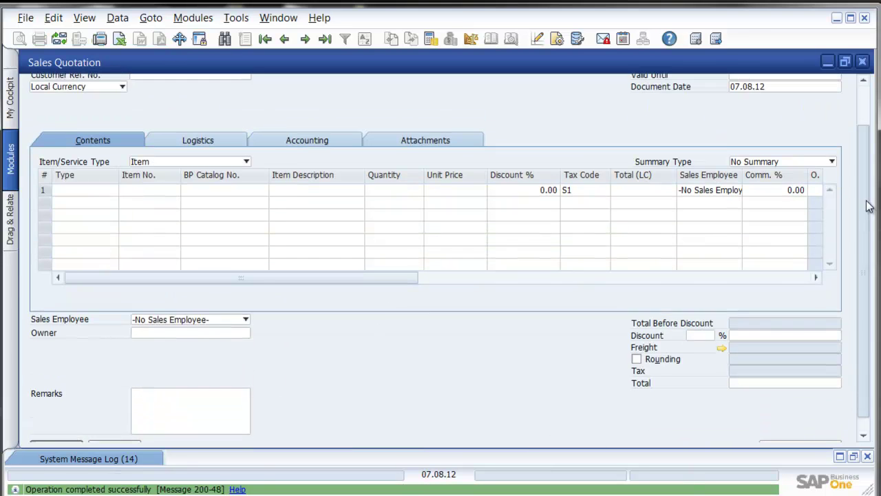
scroll(825, 125, "up", 1)
left_click(284, 38)
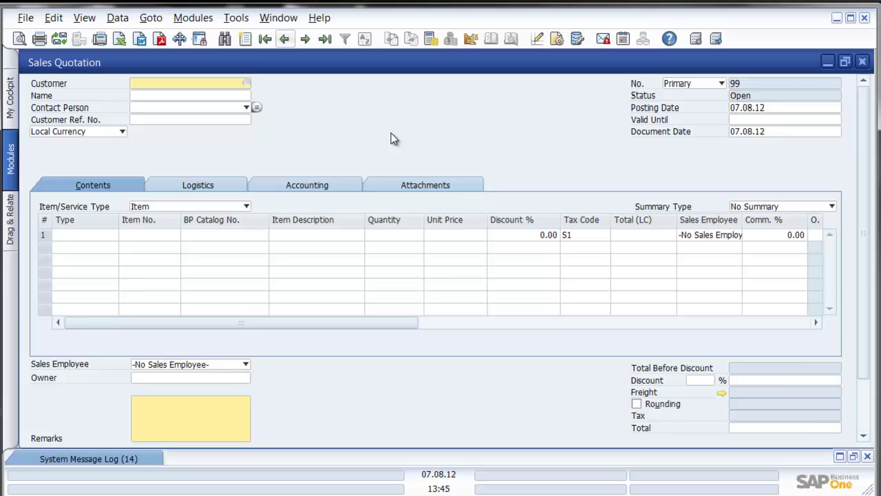
scroll(397, 134, "down", 1)
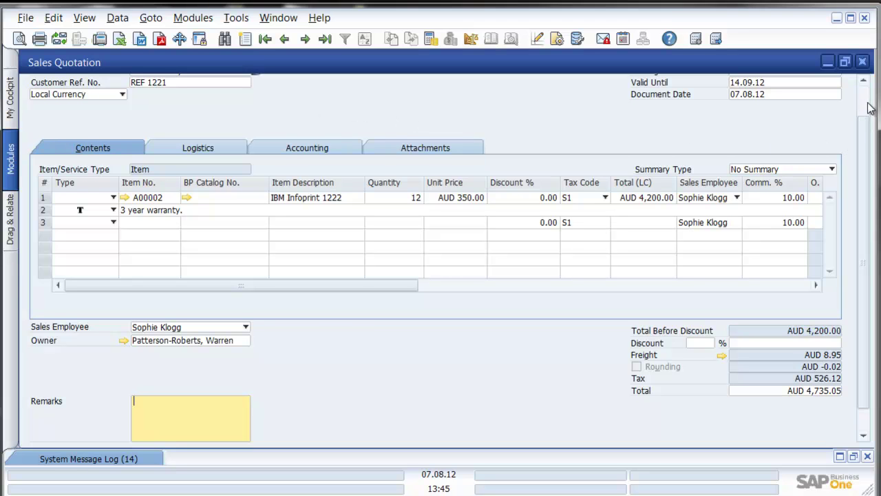
scroll(866, 100, "up", 1)
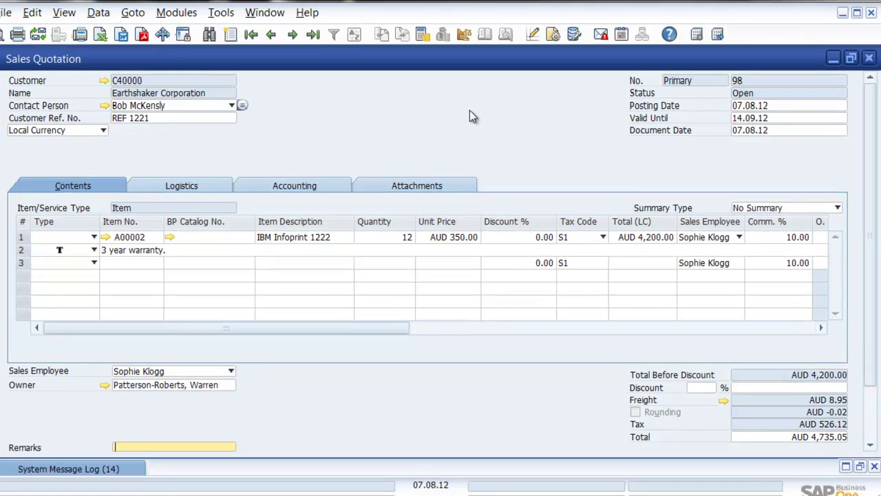
right_click(476, 114)
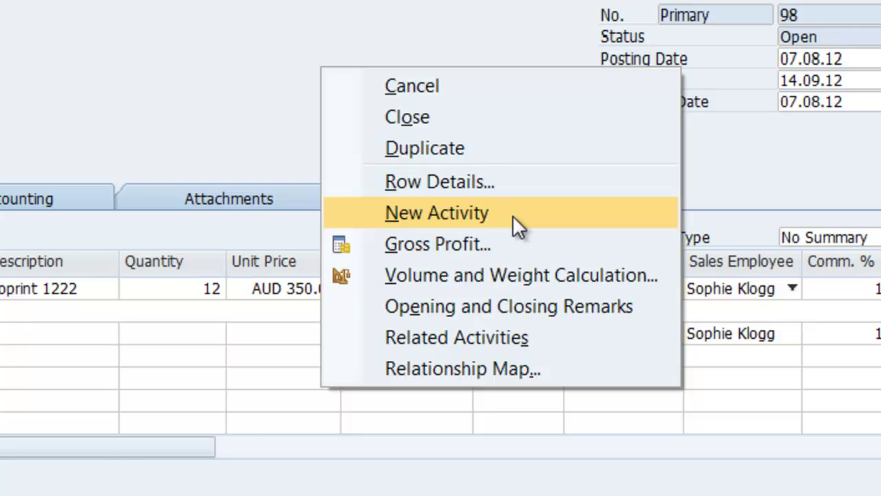
left_click(480, 246)
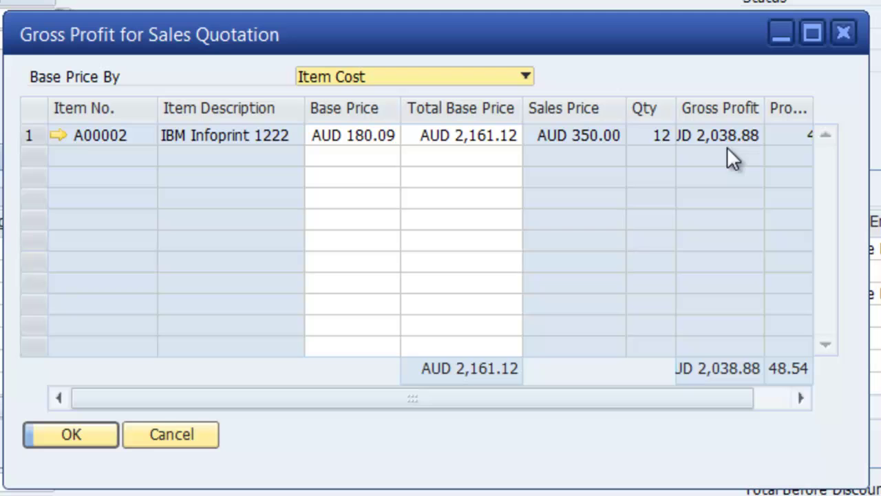
left_click(516, 80)
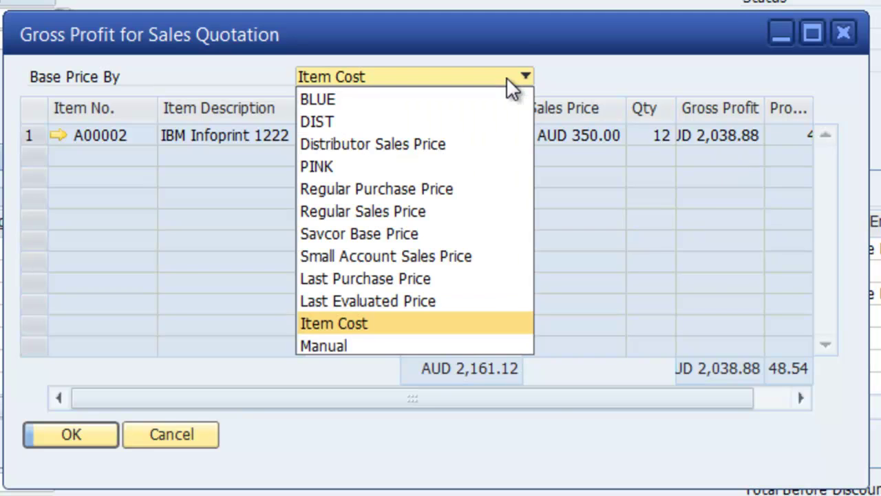
left_click(508, 80)
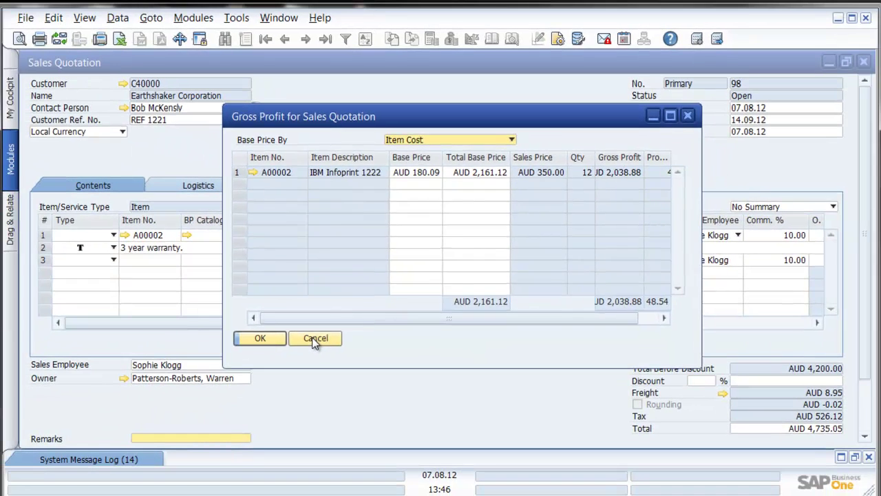
left_click(172, 435)
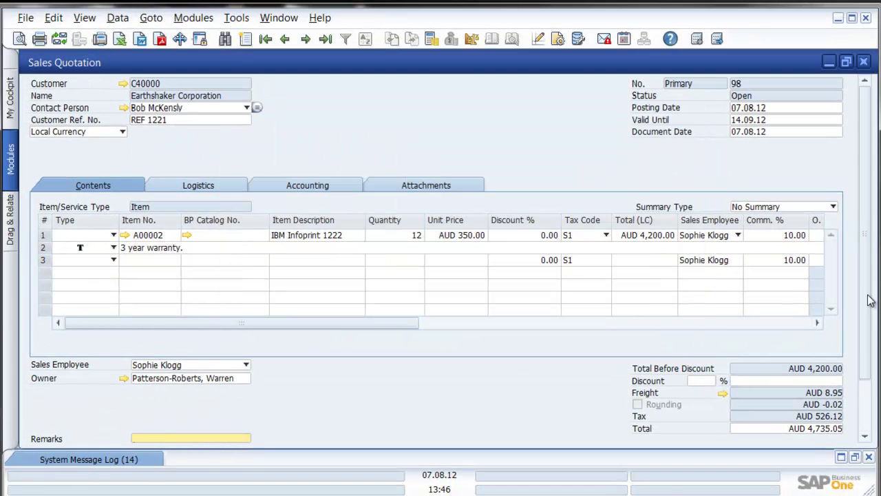
- Copy the quotation to a sales order with delivery date 08.08.12
scroll(864, 303, "down", 3)
left_click(792, 429)
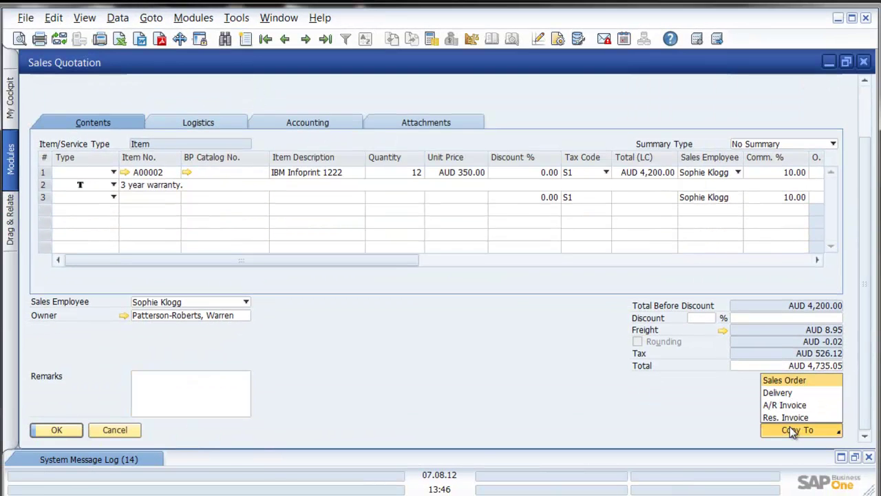
left_click(795, 379)
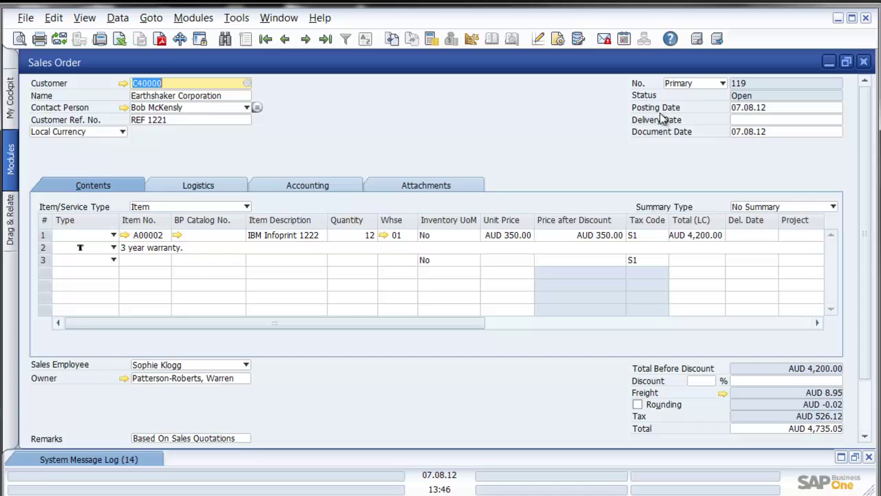
left_click(743, 119)
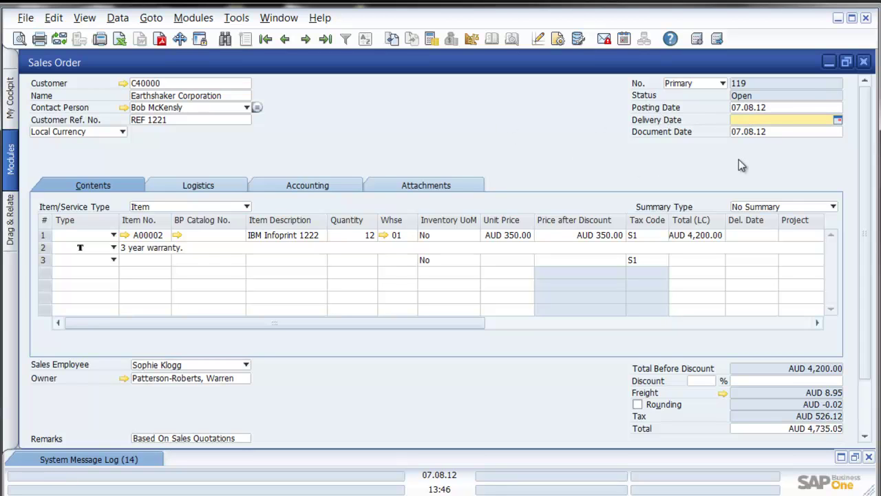
type("08.08.12")
key("Tab")
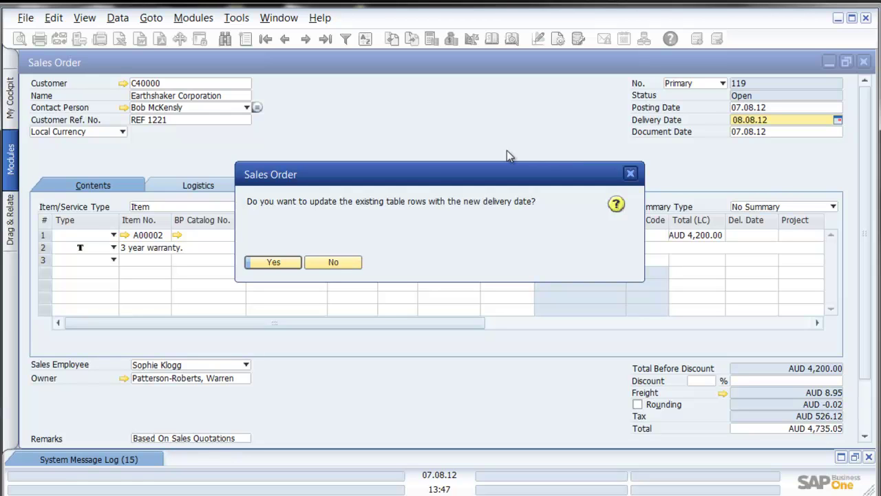
- Apply the delivery date to all rows and set row 1 to 11 units at 355
left_click(279, 261)
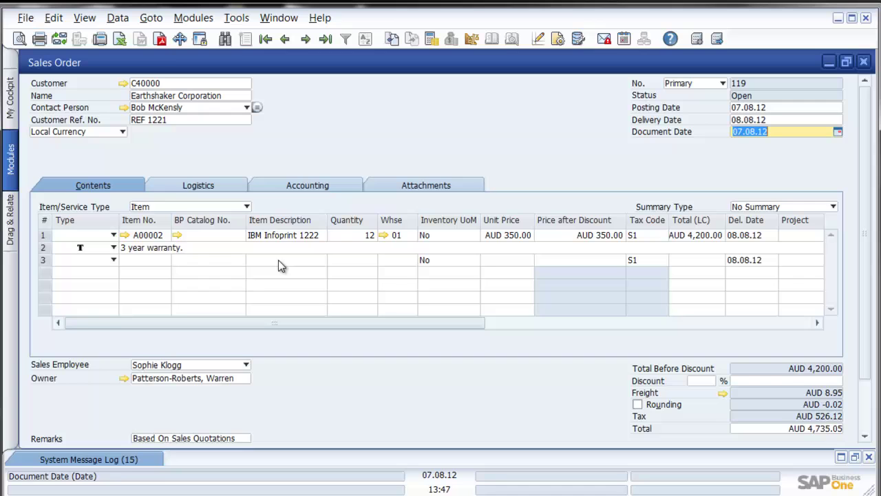
left_click(360, 236)
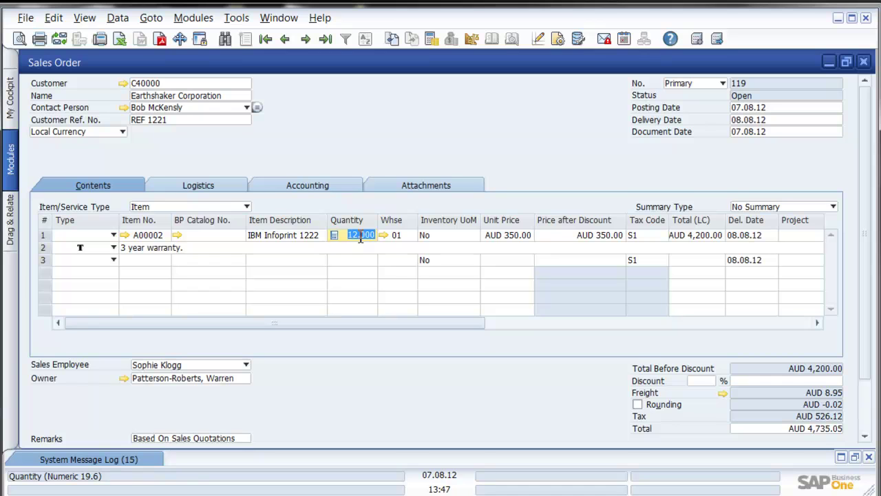
type("11")
key("Tab")
type("355")
key("Tab")
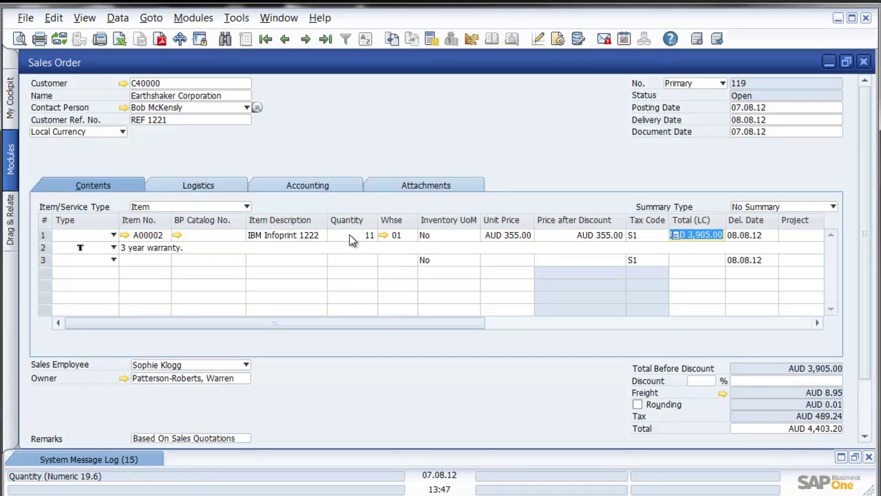
- Make row 3 a text line reading 'Add notes.'
left_click(114, 260)
left_click(85, 288)
type("Add ")
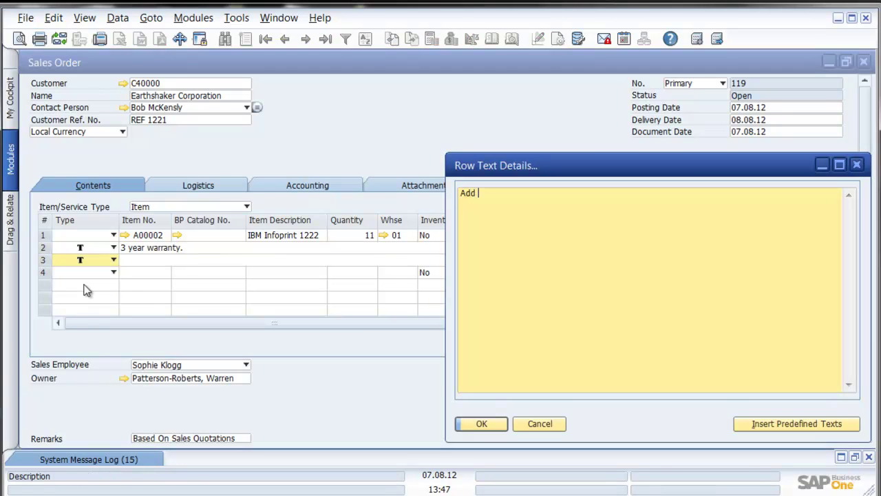
type("notes.")
left_click(480, 424)
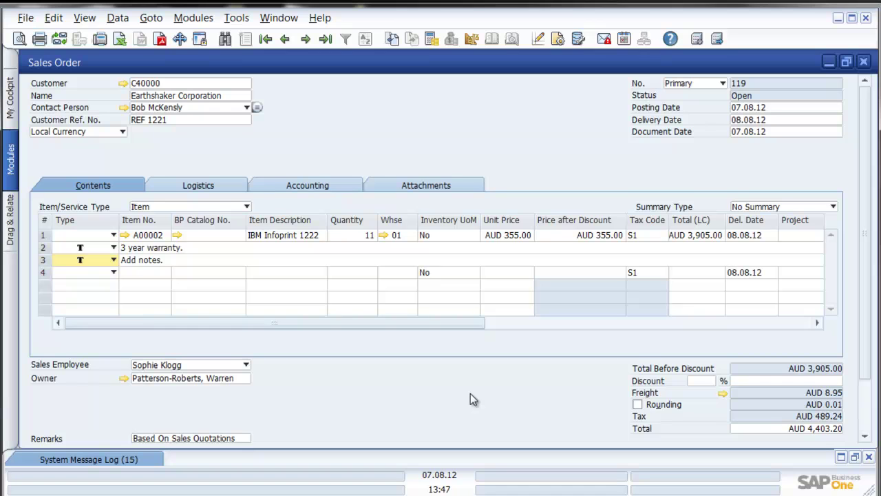
- Enter quantity 120, review the Available-to-Promise report, and accept the available 20 units
left_click(360, 235)
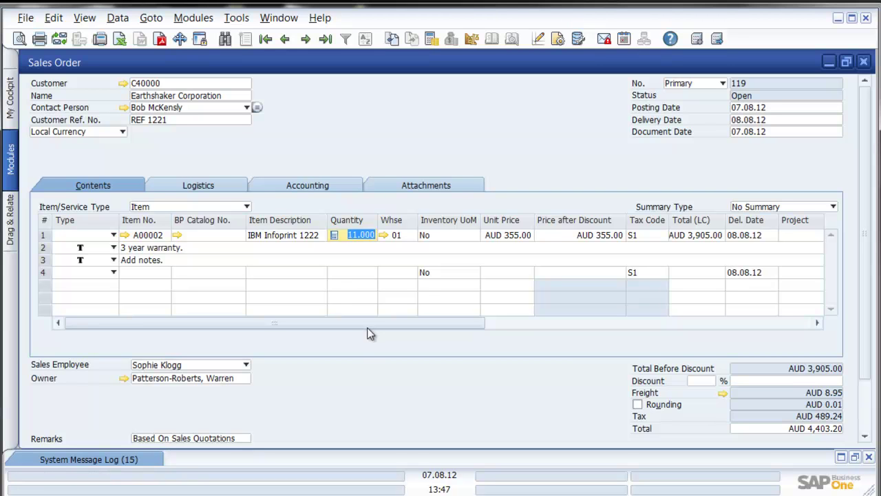
type("120")
key("Tab")
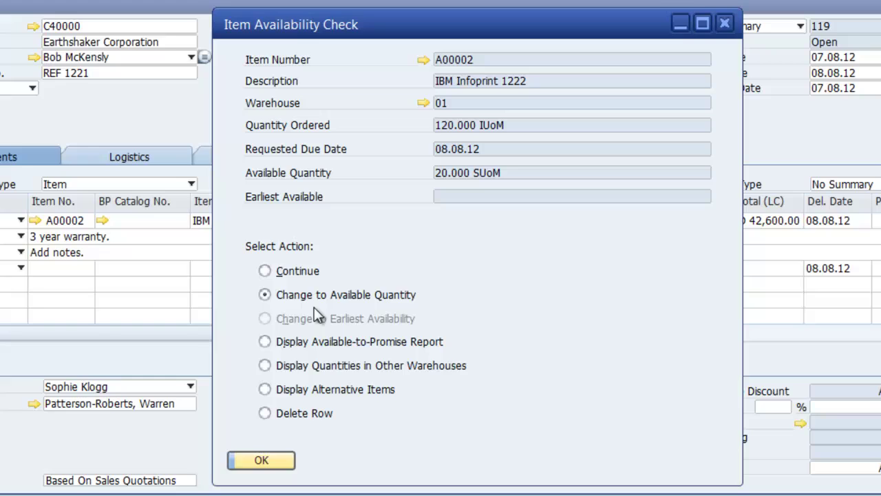
left_click(273, 340)
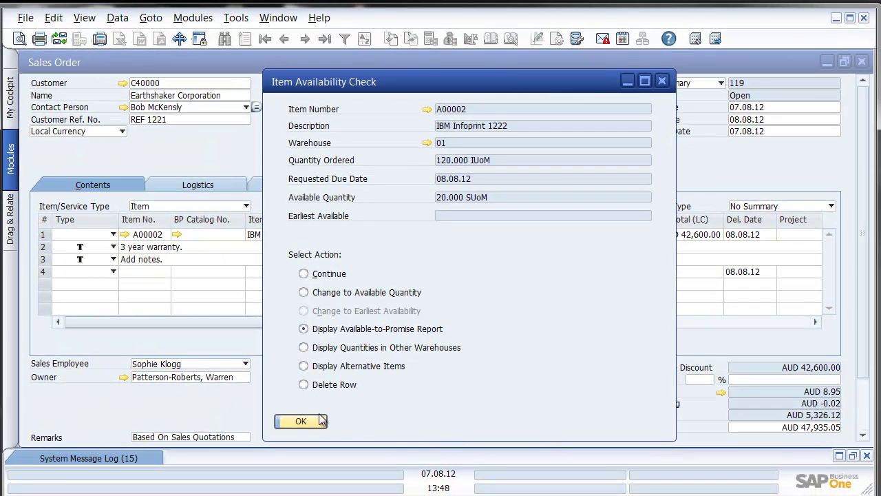
left_click(261, 460)
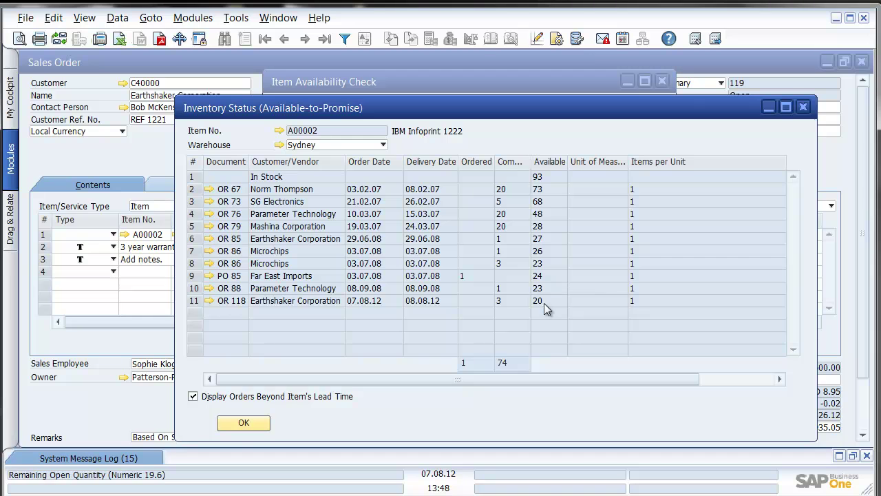
left_click(802, 107)
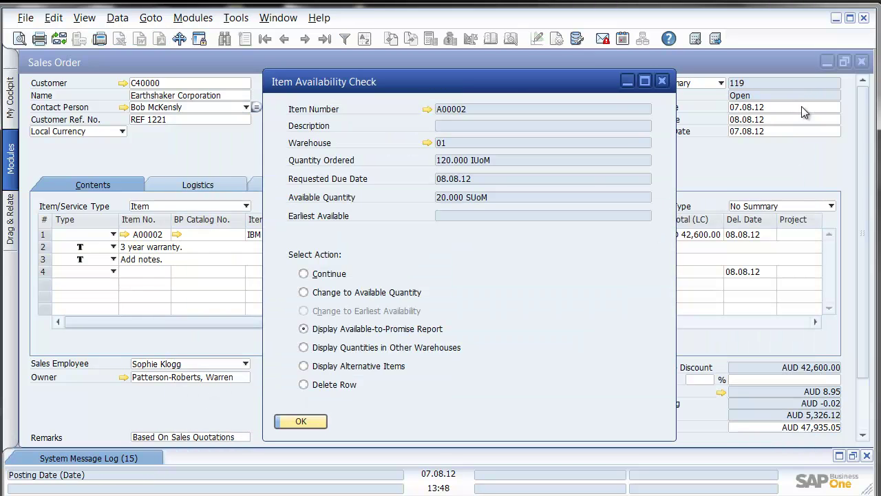
left_click(303, 291)
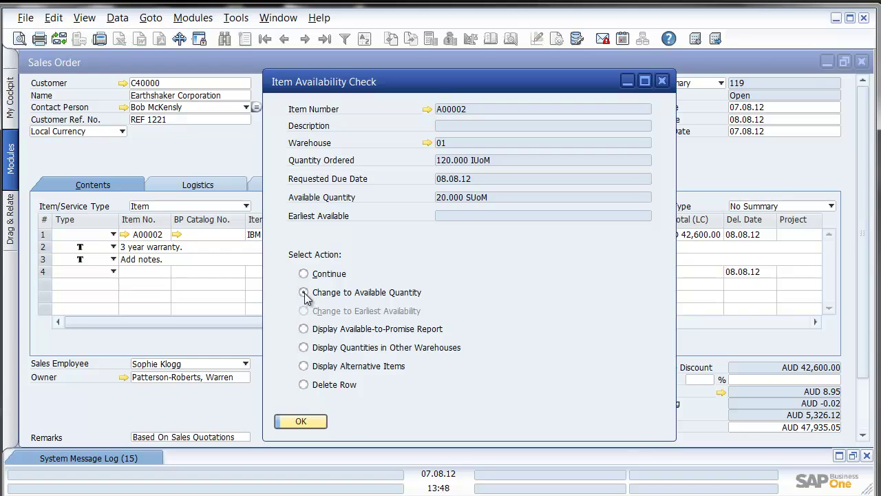
left_click(300, 420)
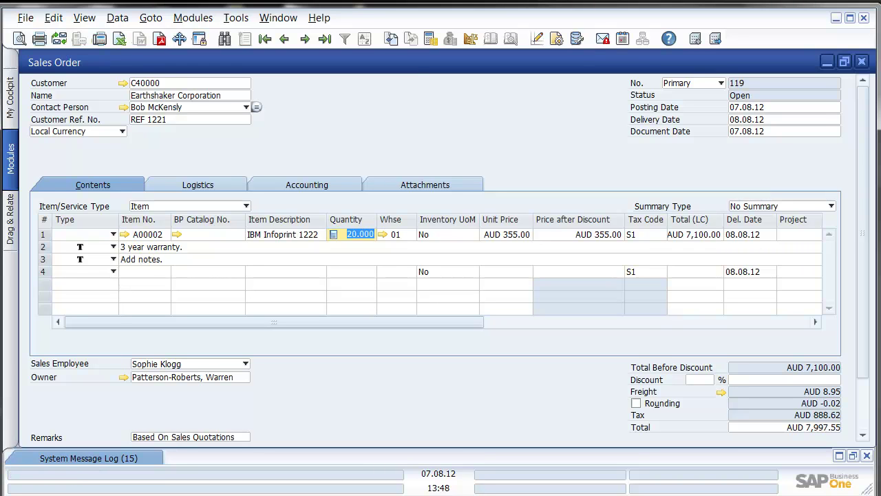
- Add sales order 119 for Earthshaker Corporation and redisplay it
left_click_drag(868, 193, 869, 285)
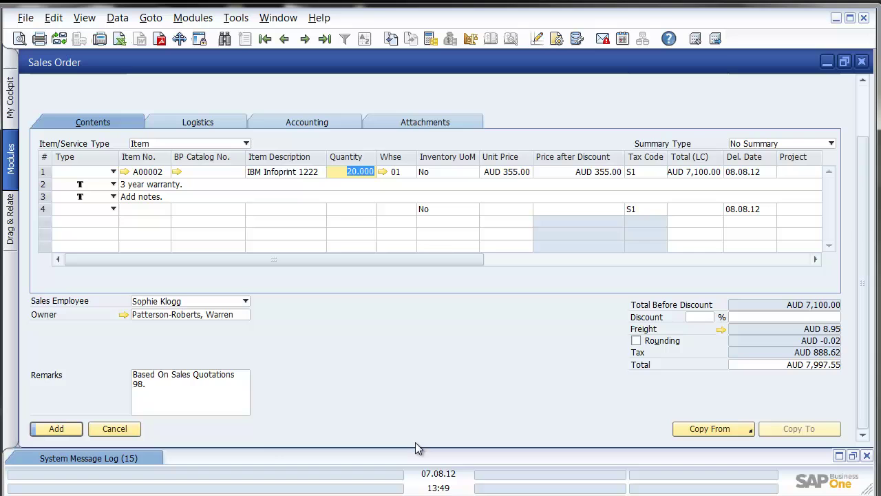
left_click(69, 431)
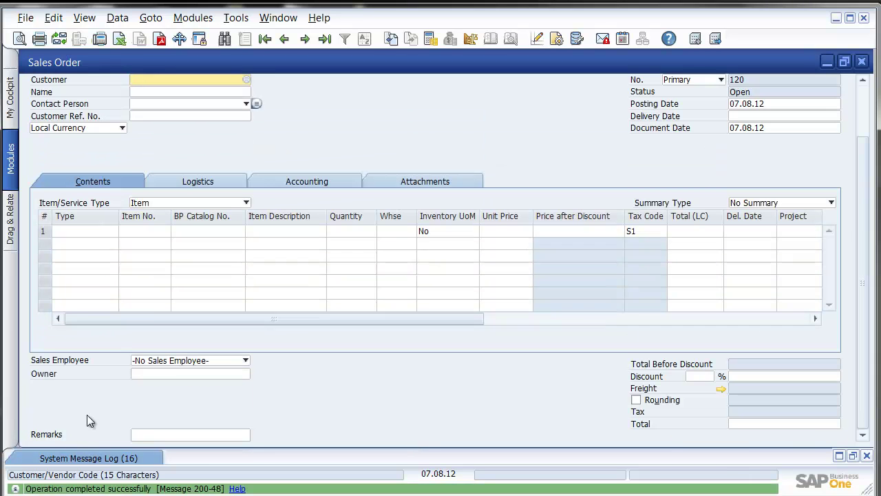
left_click(286, 40)
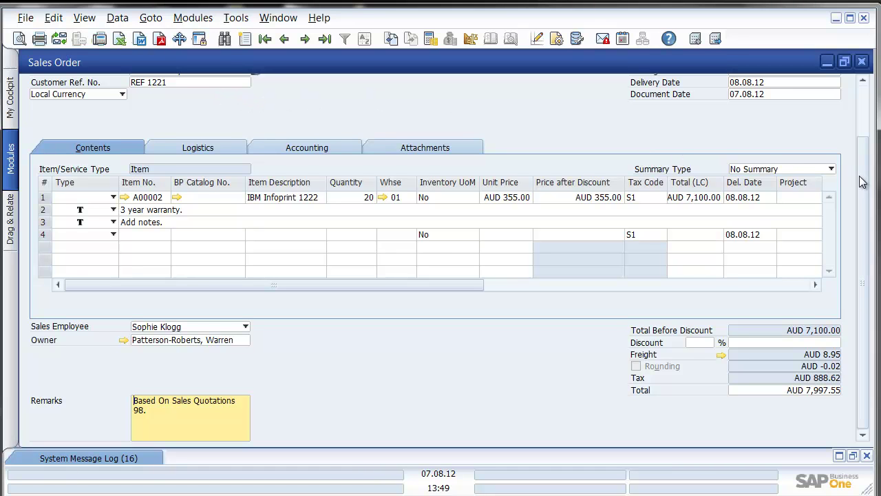
- Copy the sales order to a new A/R invoice
scroll(860, 177, "down", 1)
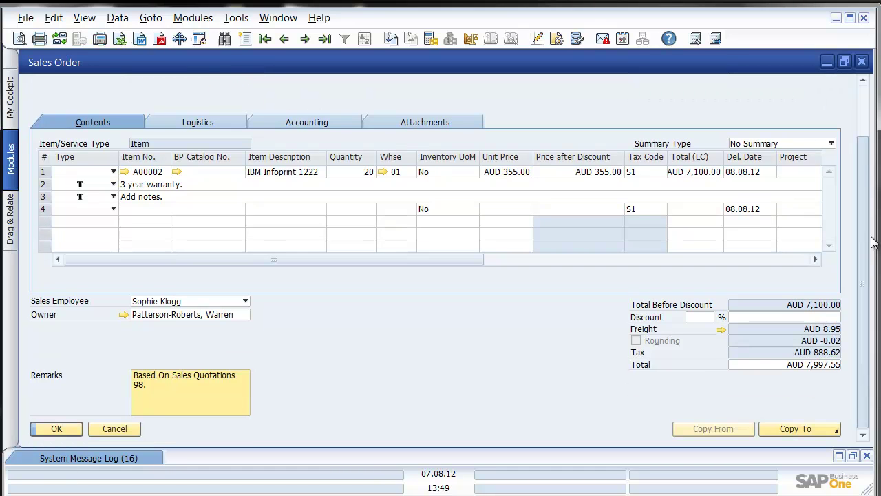
left_click(800, 428)
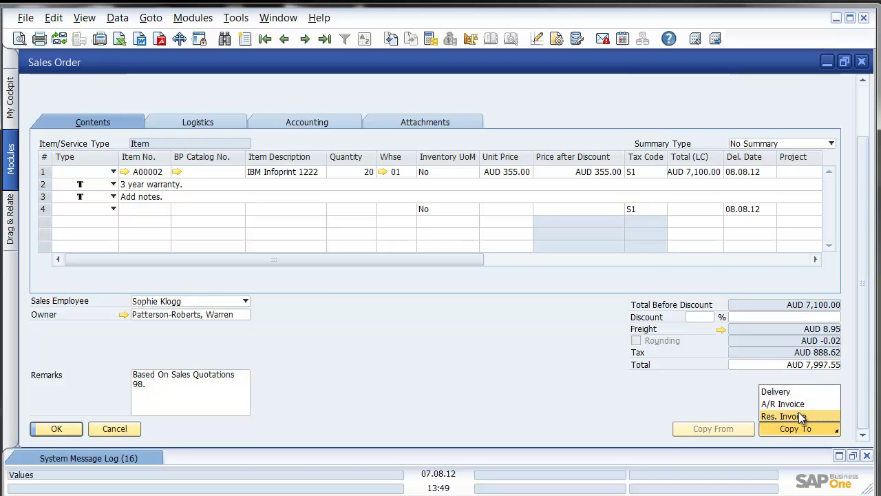
left_click(799, 407)
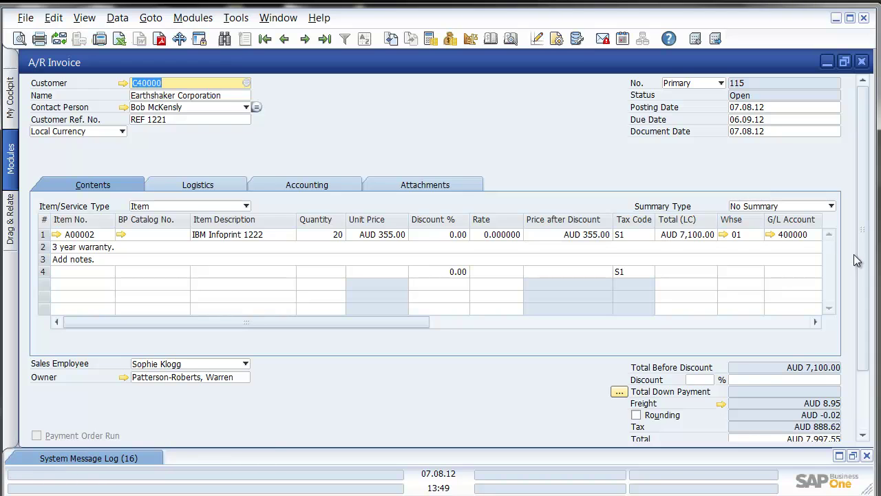
- Add and confirm A/R invoice 115 for 20 IBM Infoprint 1222, then reopen it
scroll(861, 262, "down", 1)
scroll(860, 263, "down", 3)
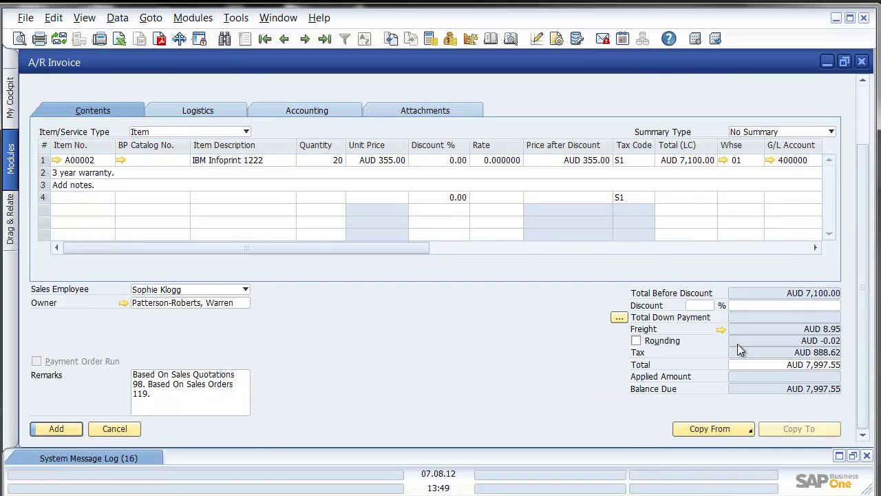
left_click(56, 429)
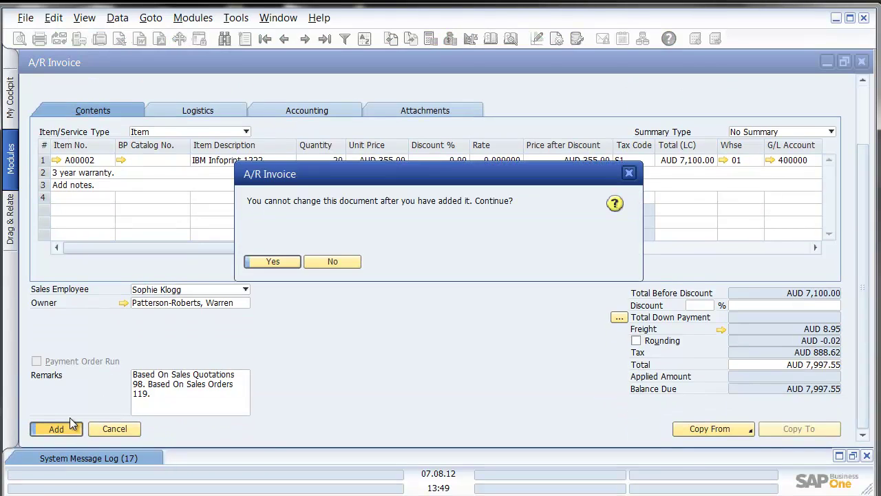
left_click(274, 259)
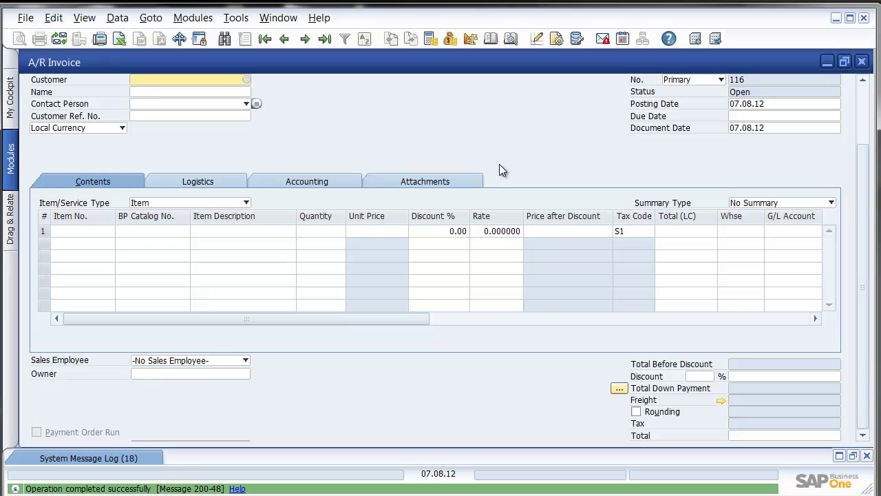
left_click(284, 39)
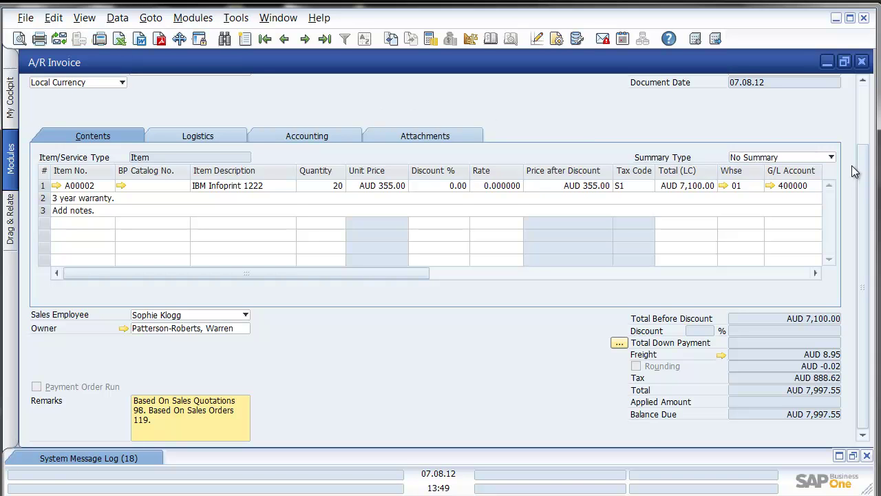
scroll(860, 168, "down", 1)
scroll(861, 168, "up", 3)
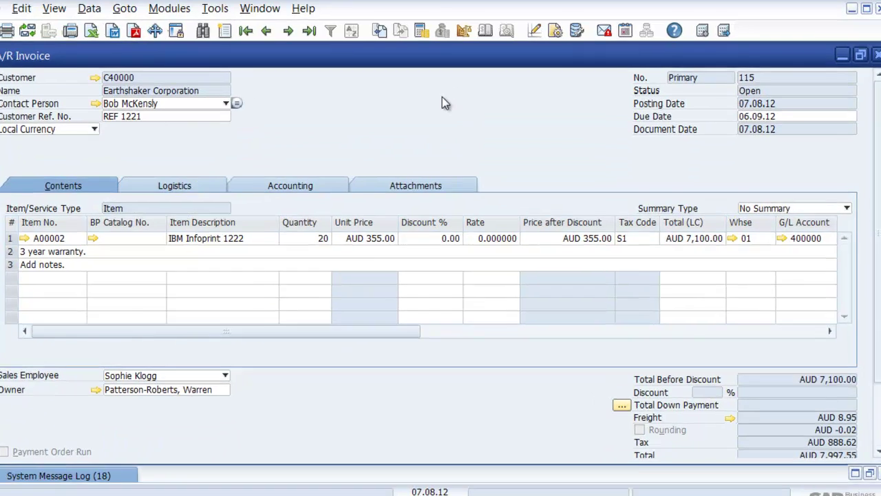
- Open the invoice's relationship map and, from it, sales quotation 98
right_click(455, 91)
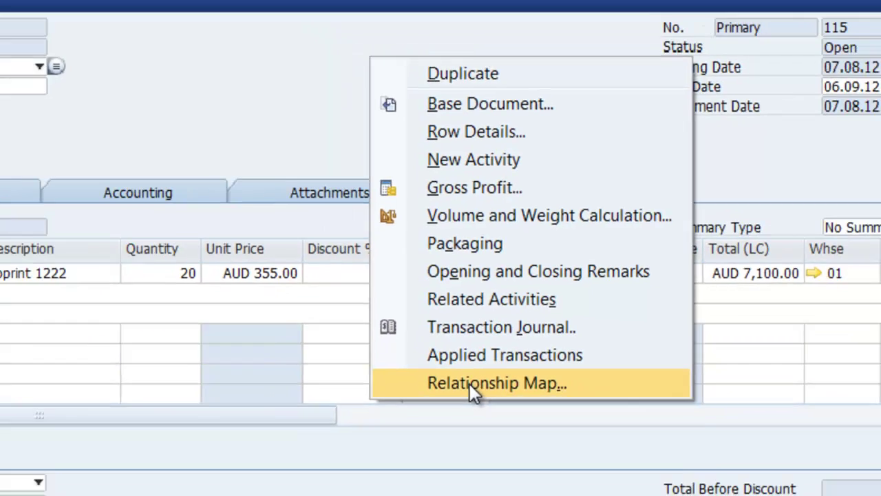
left_click(438, 446)
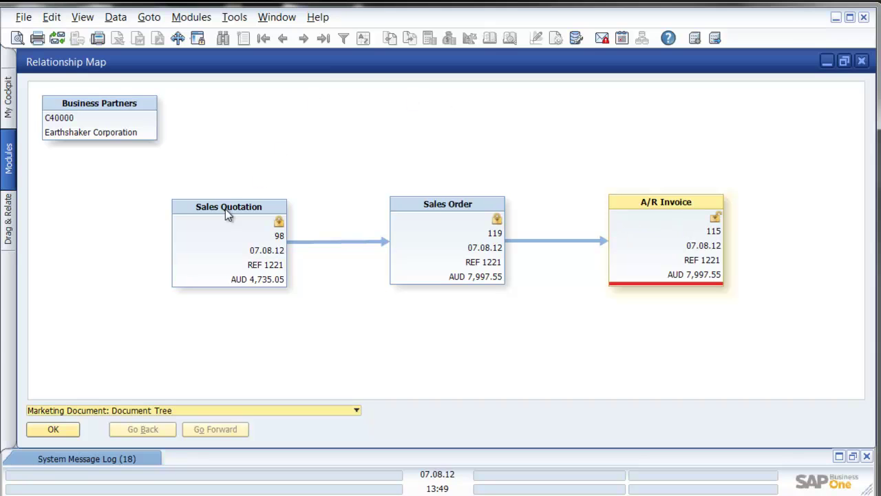
double_click(215, 227)
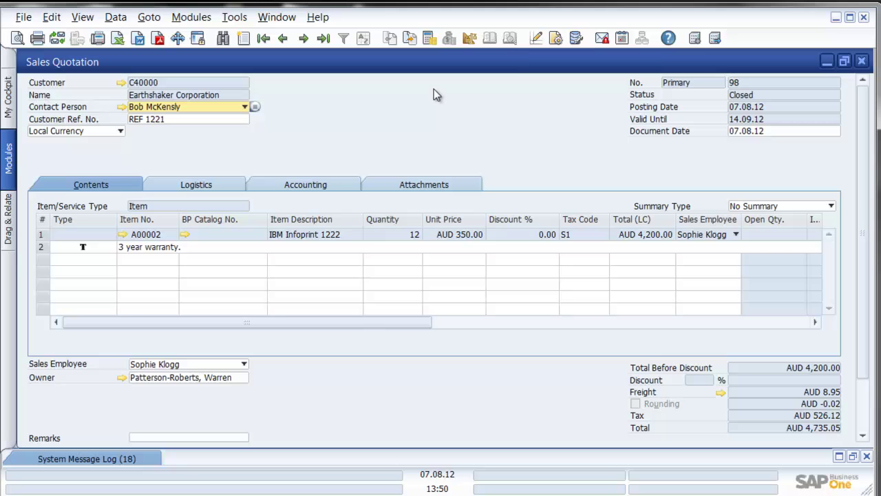
- Check item A00002's stock per warehouse, then close the item record and quotation
left_click(122, 235)
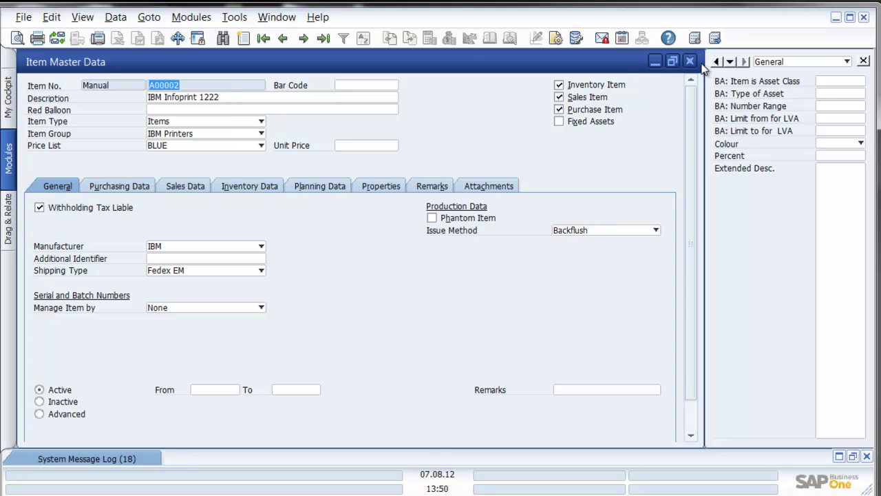
left_click(263, 186)
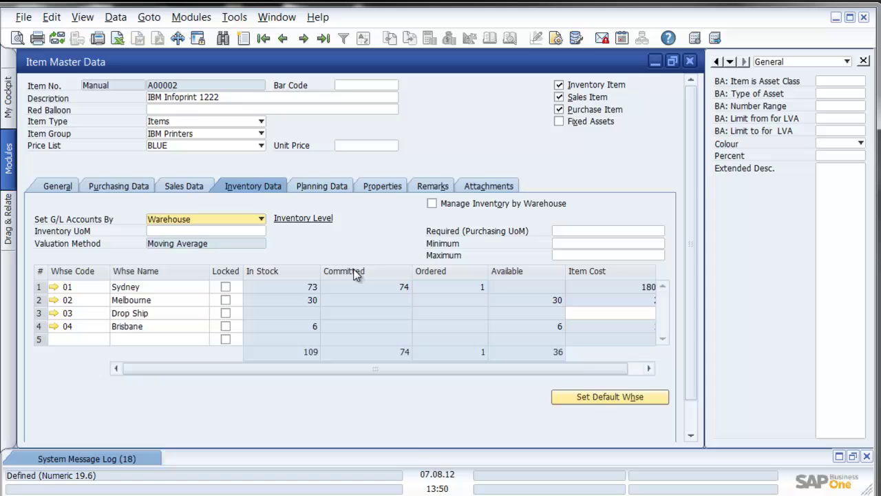
left_click(690, 62)
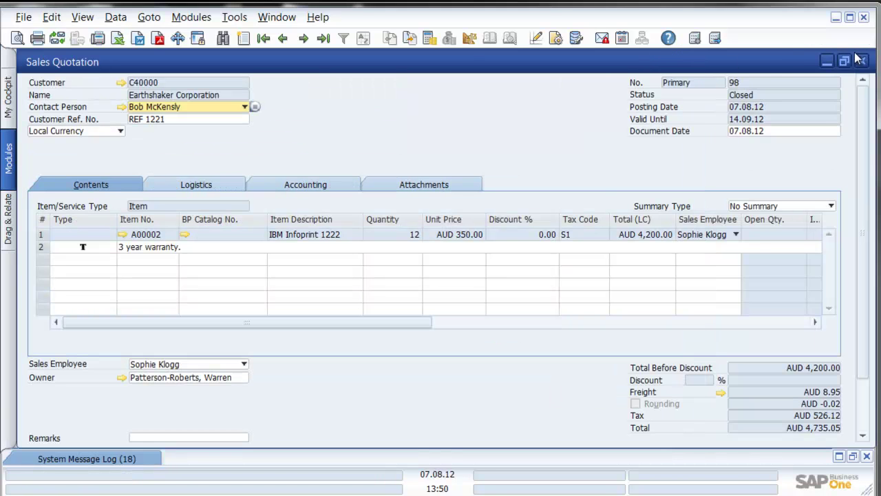
left_click(861, 60)
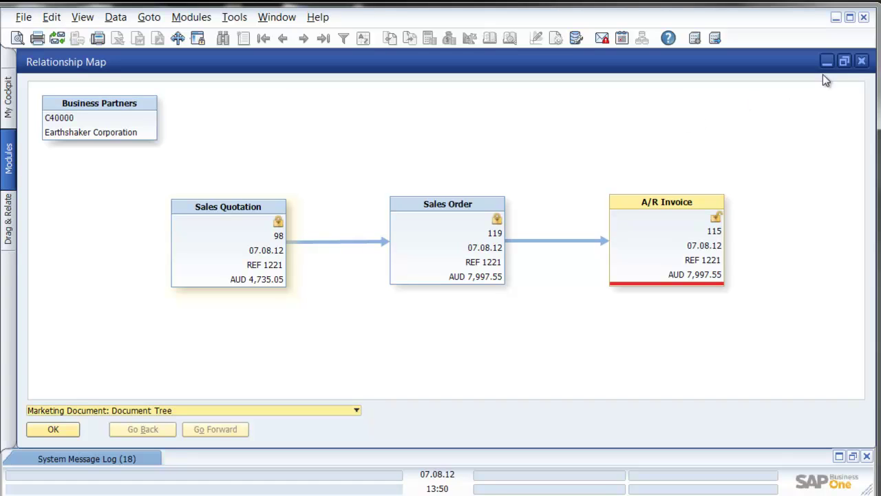
- Close the relationship map and review the invoice's first-row details before closing them and the invoice
left_click(863, 62)
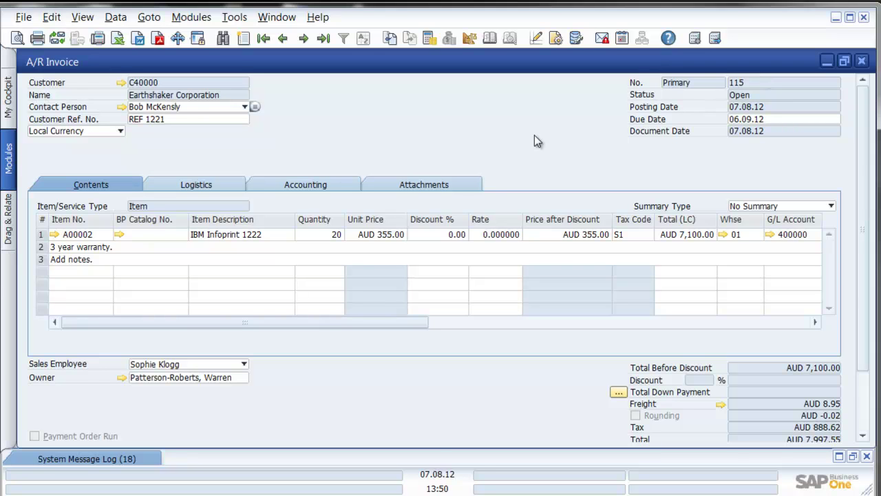
key("ctrl+l")
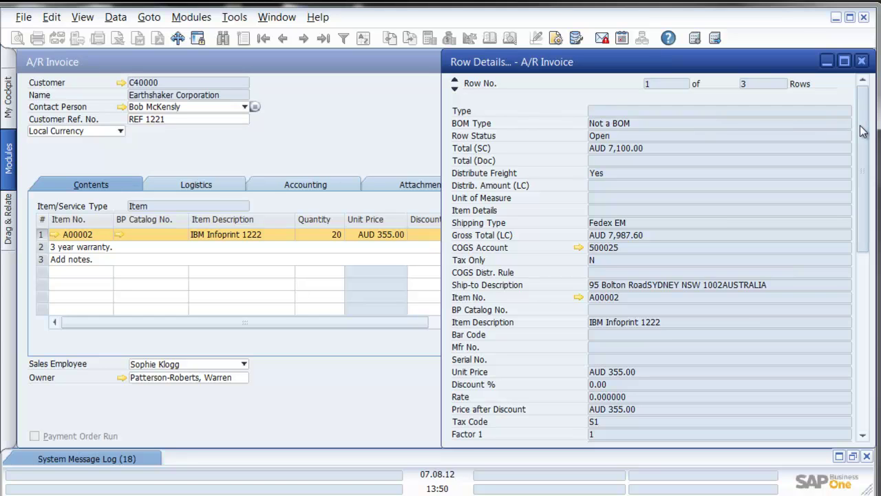
left_click_drag(862, 131, 866, 313)
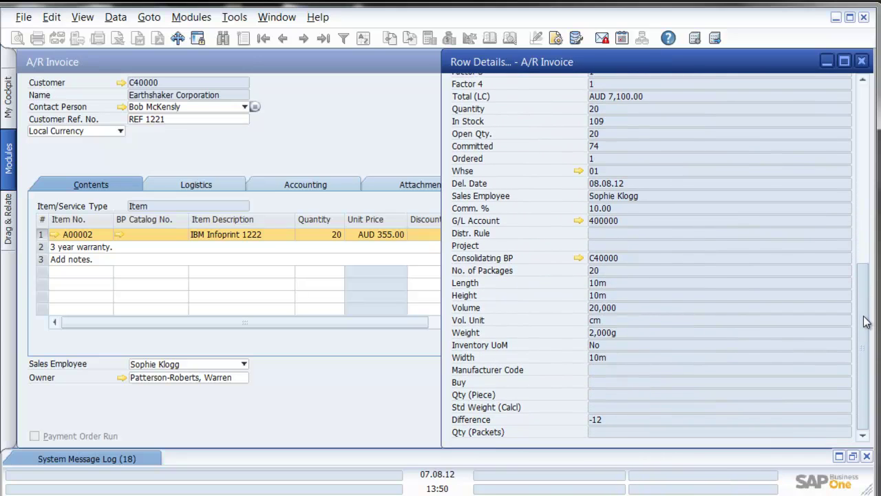
left_click(862, 61)
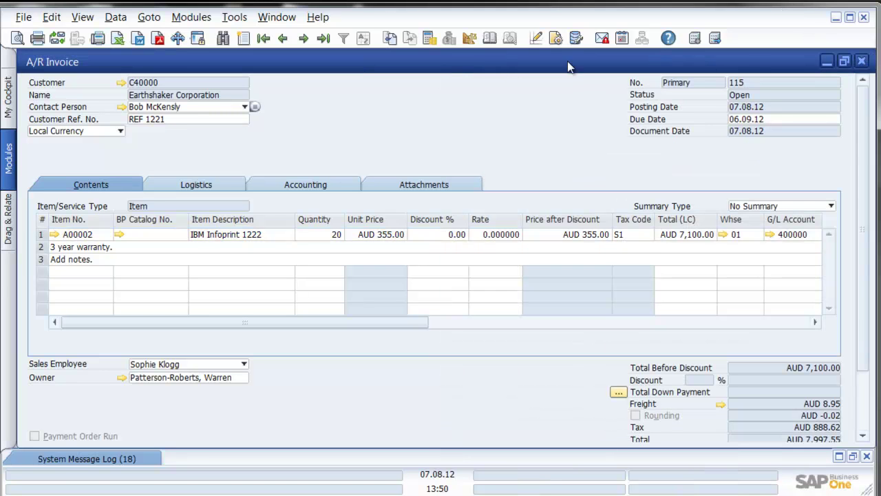
left_click(861, 62)
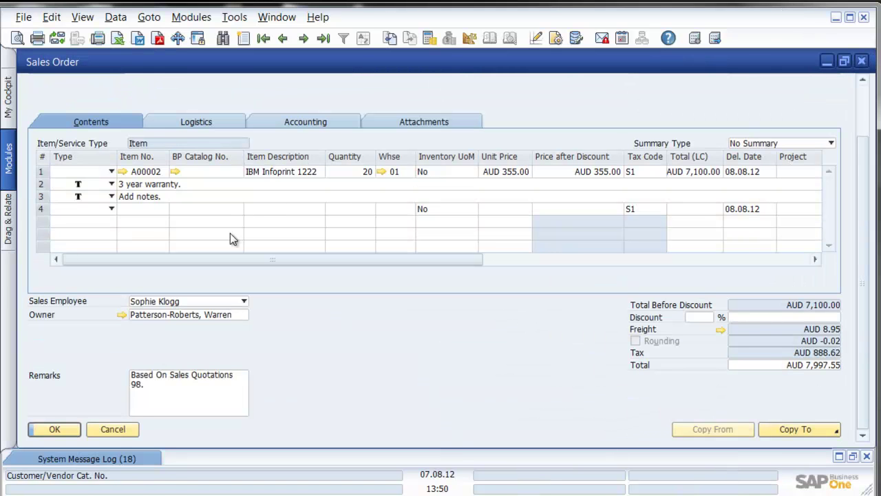
- Close the sales order and sales quotation windows
left_click(115, 431)
left_click(115, 431)
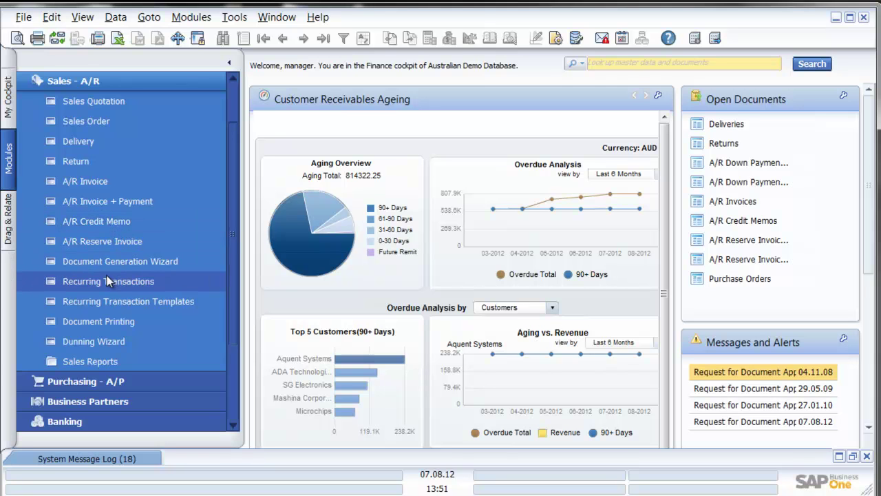
left_click(96, 361)
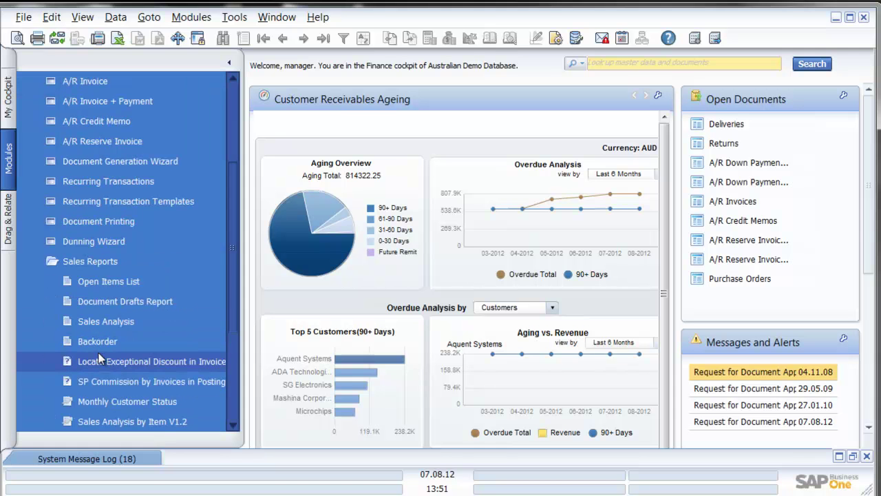
left_click(136, 281)
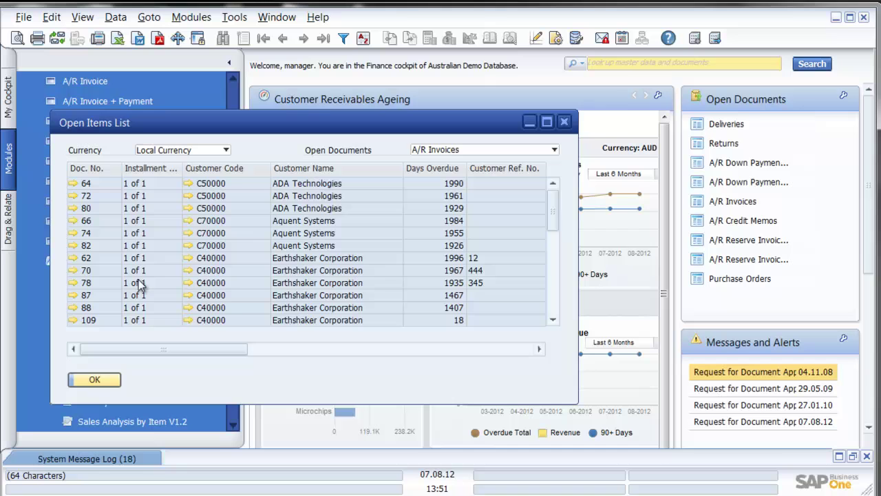
left_click(501, 148)
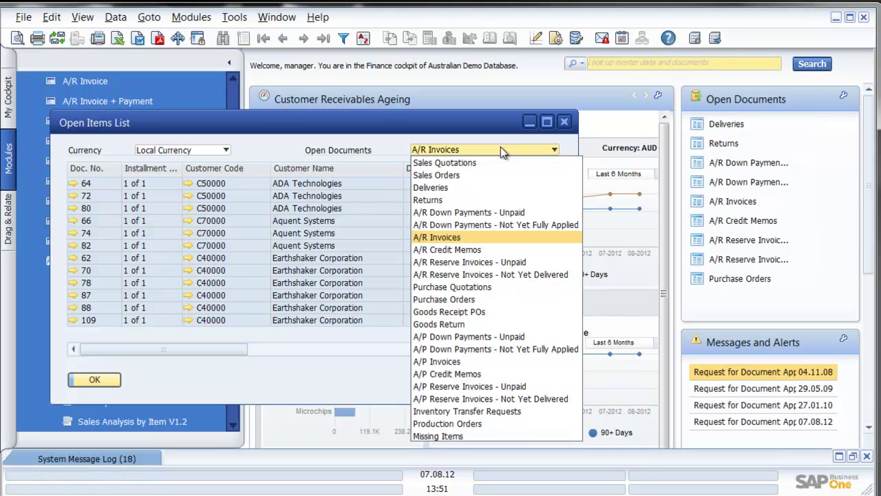
left_click(458, 165)
left_click_drag(550, 205, 540, 259)
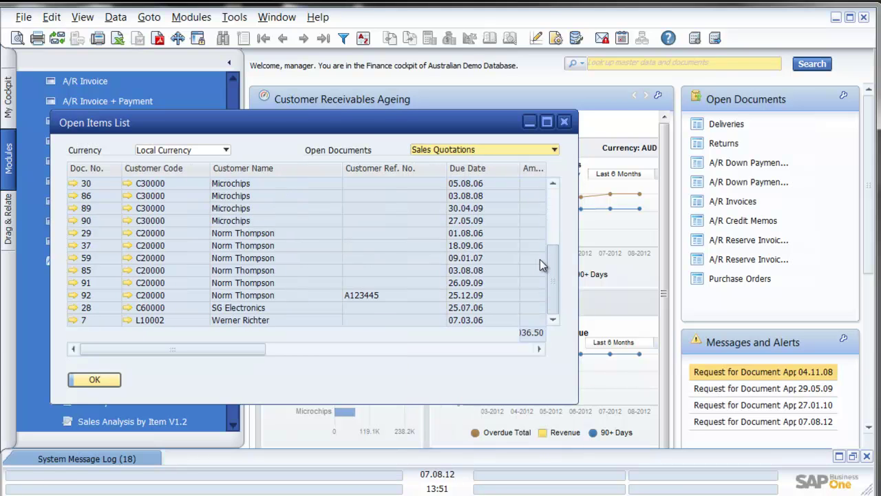
left_click(83, 169)
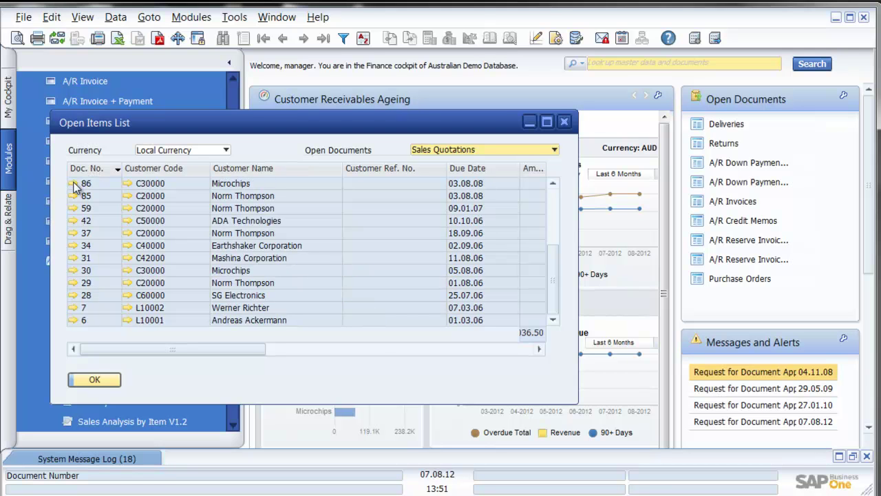
left_click(72, 183)
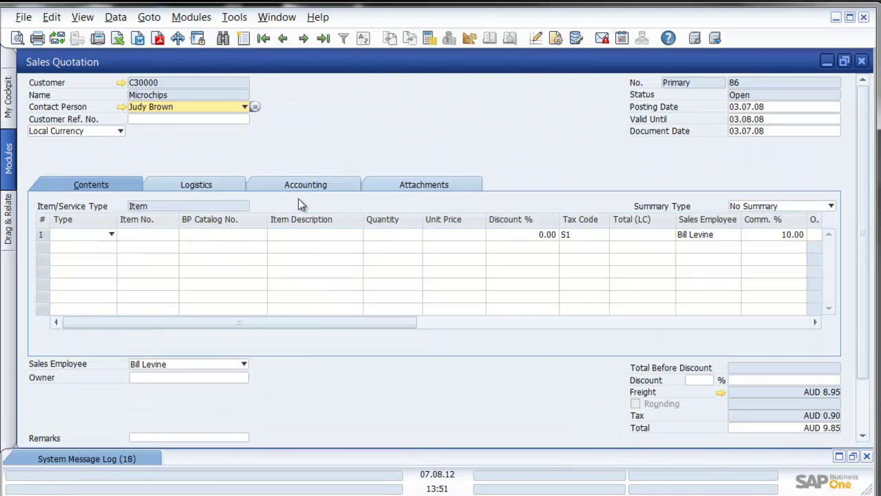
left_click(861, 60)
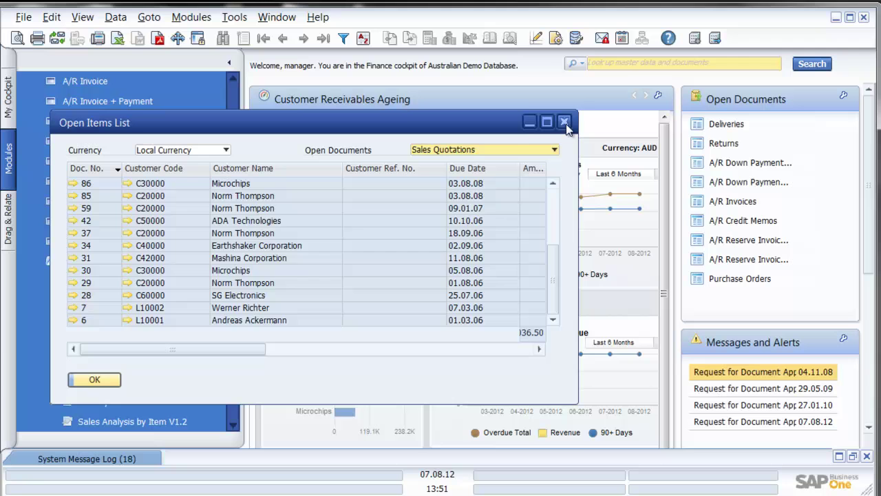
left_click(524, 148)
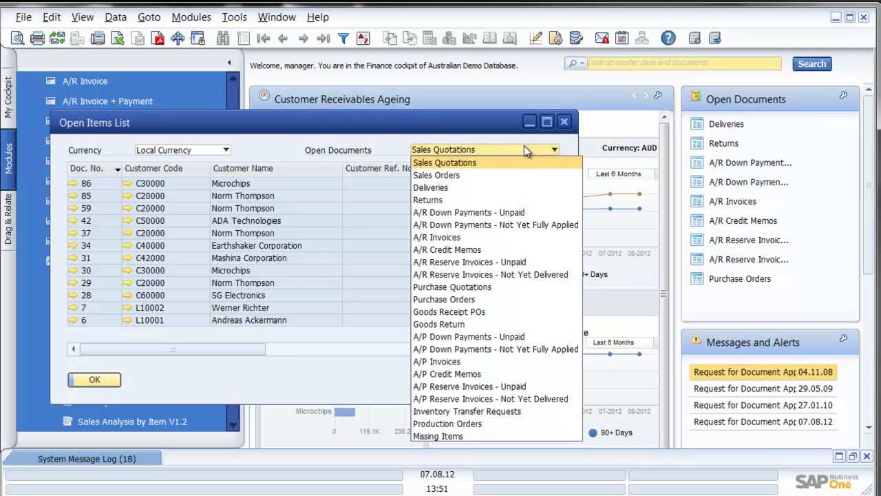
left_click(468, 174)
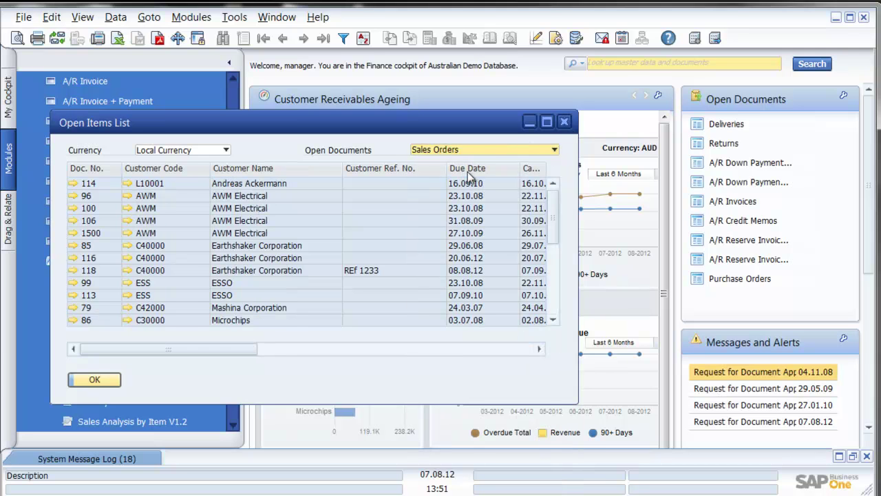
left_click(502, 151)
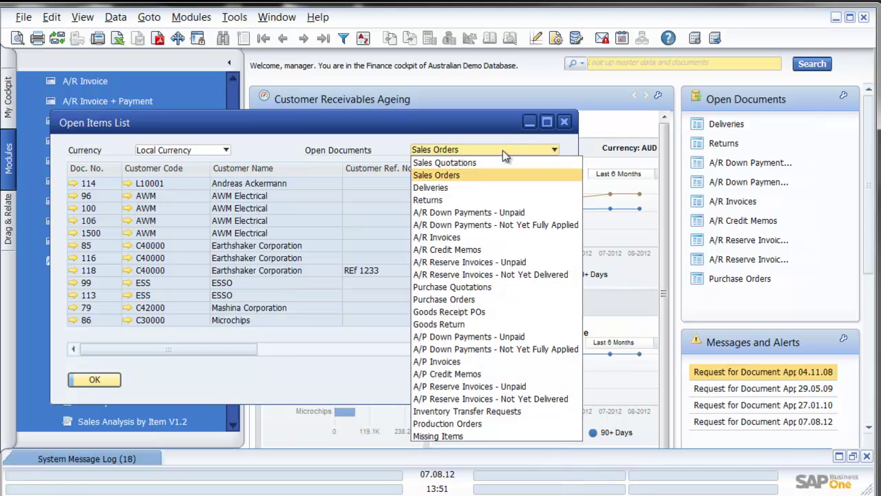
left_click(437, 237)
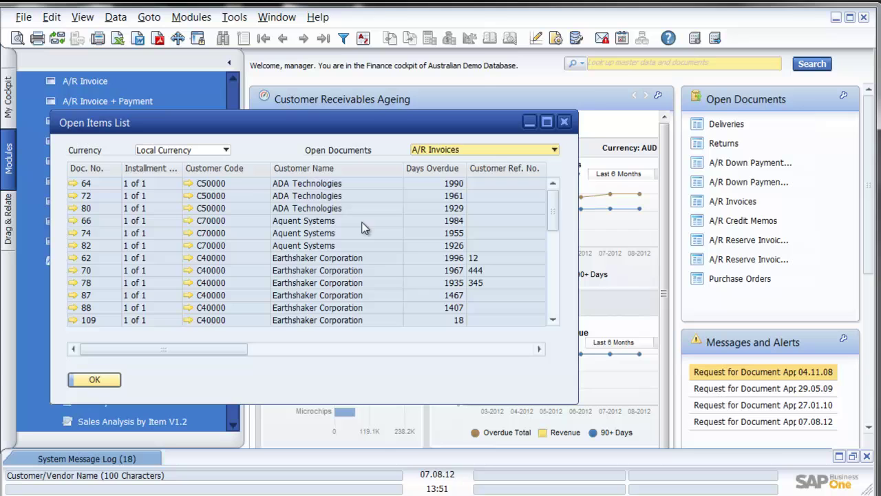
double_click(116, 171)
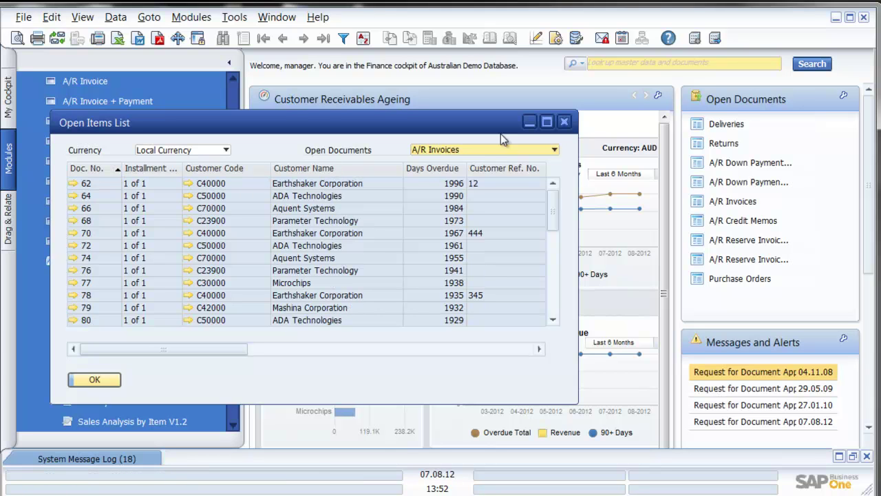
left_click(565, 123)
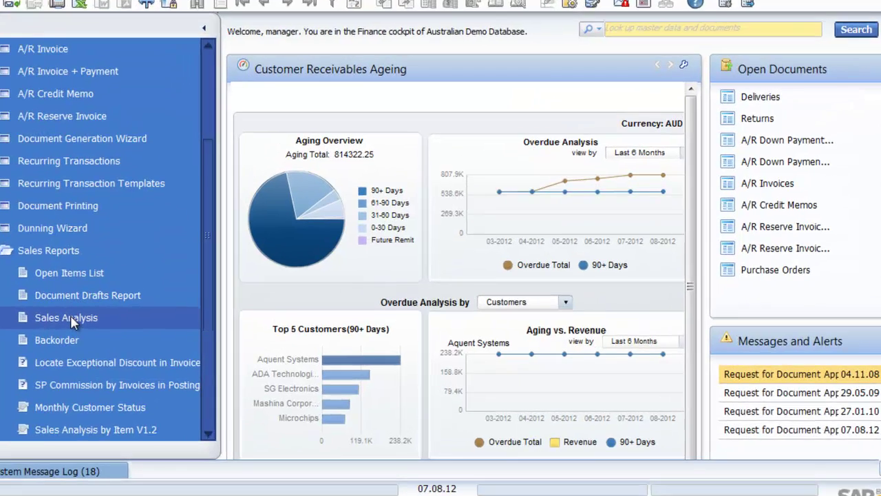
left_click(72, 318)
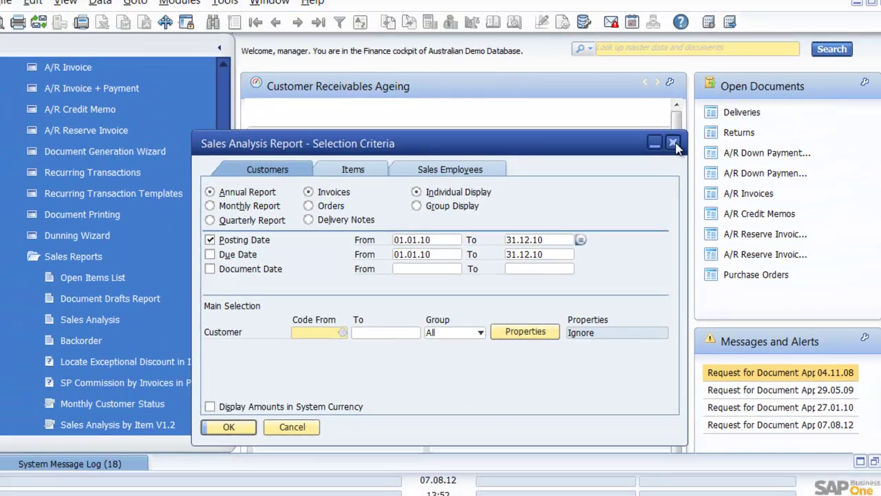
left_click(806, 22)
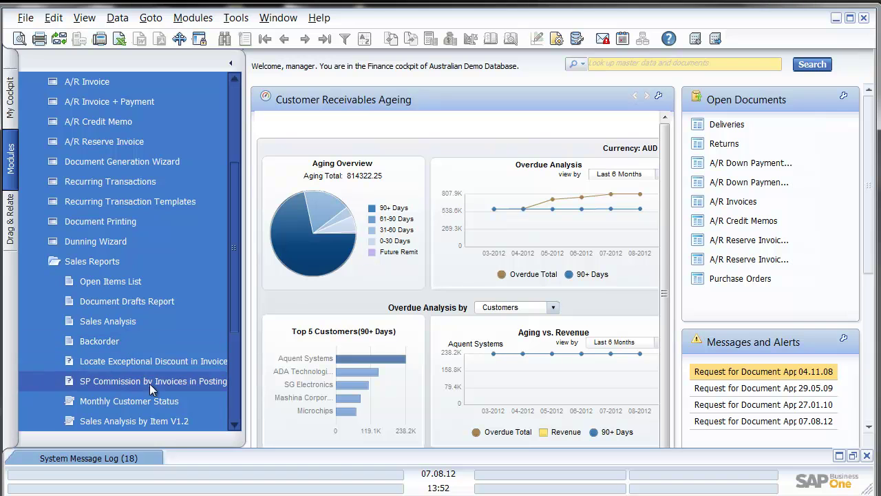
- Collapse the Sales Reports folder in the Modules list
scroll(203, 399, "down", 2)
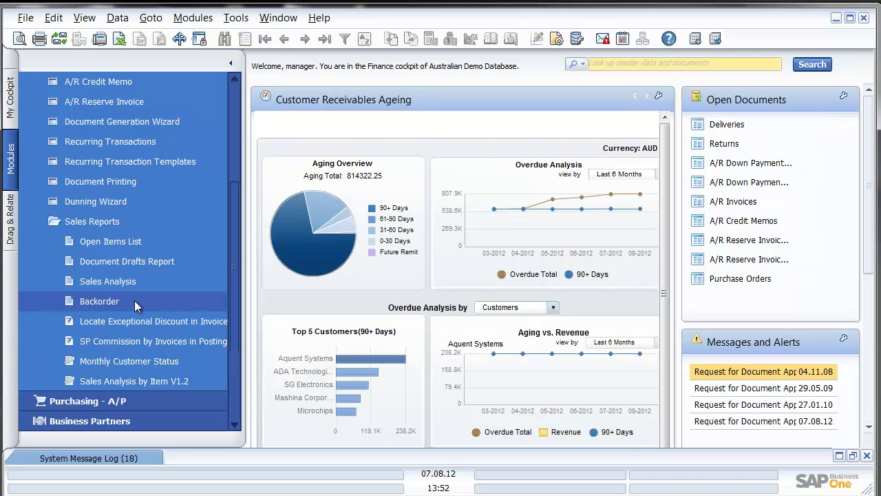
left_click(119, 222)
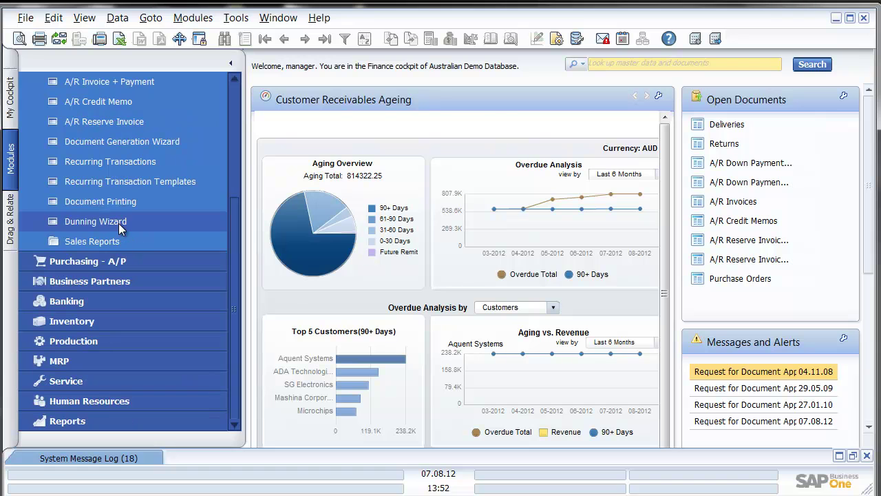